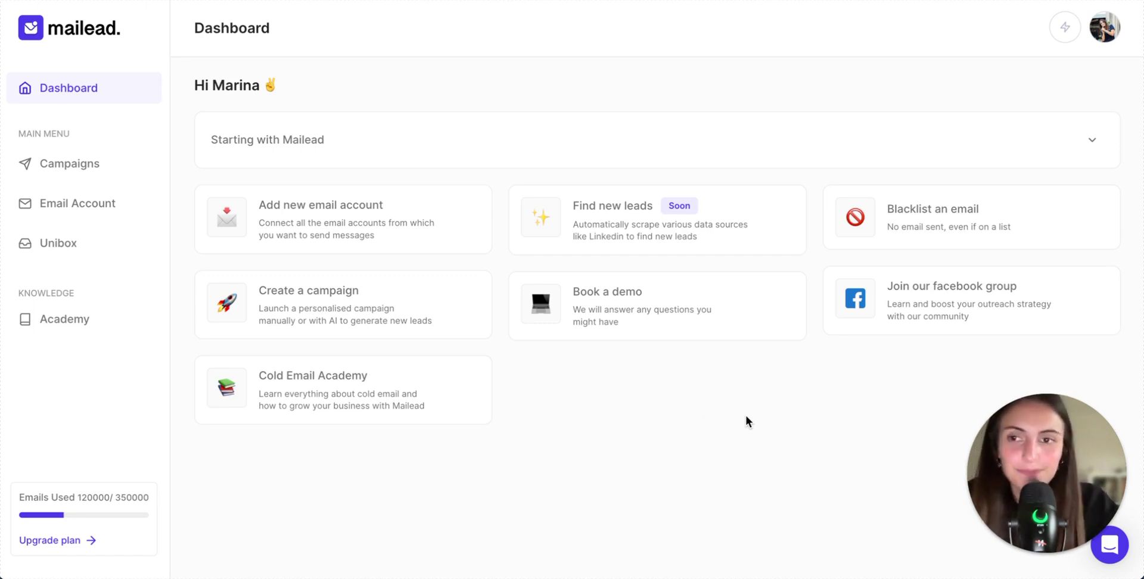
click(82, 213)
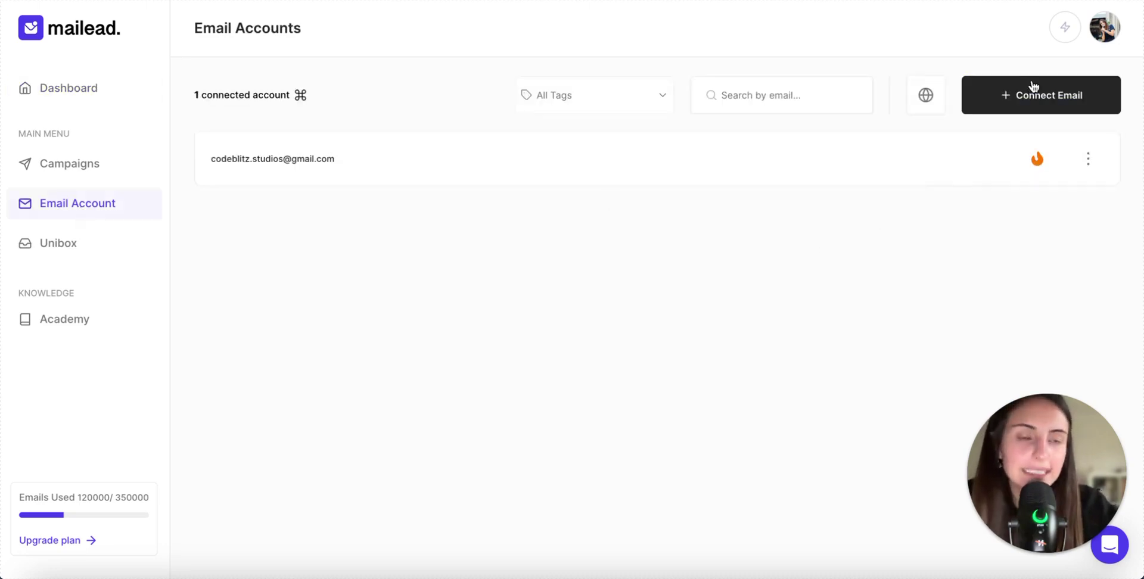
click(1053, 109)
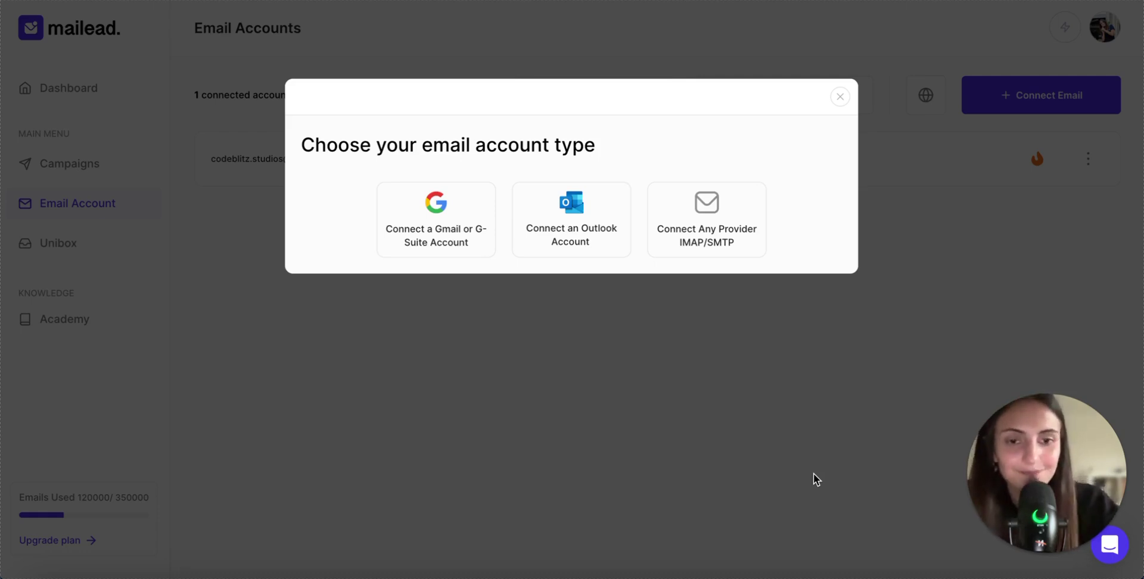
click(813, 480)
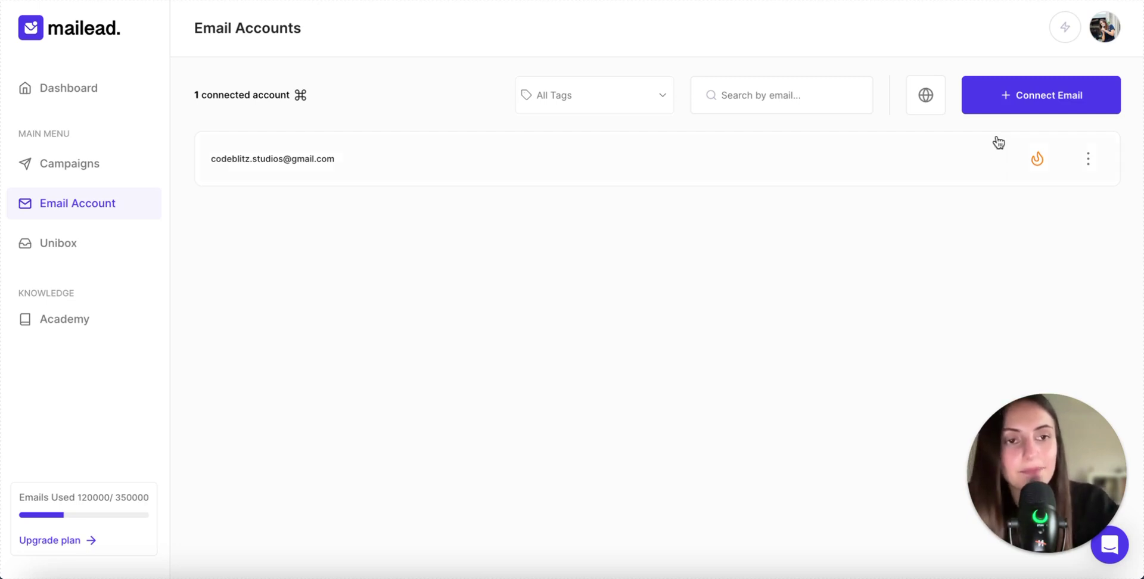
- Start warm-up on the connected Gmail sending account
click(1038, 164)
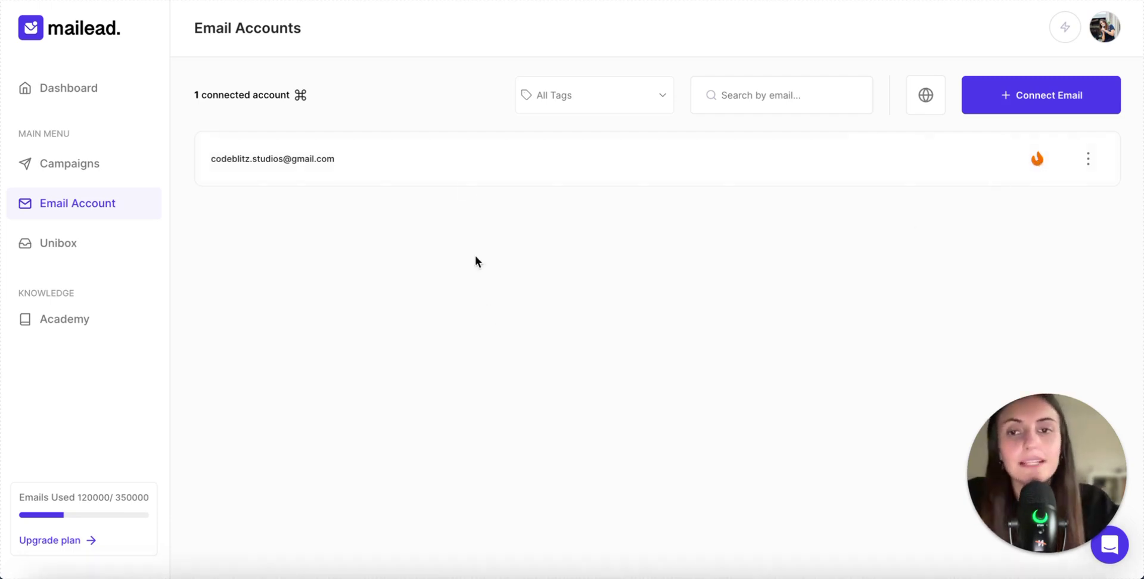
- Review the Gmail account's mailbox settings, with sender name already filled in, then close them
click(438, 165)
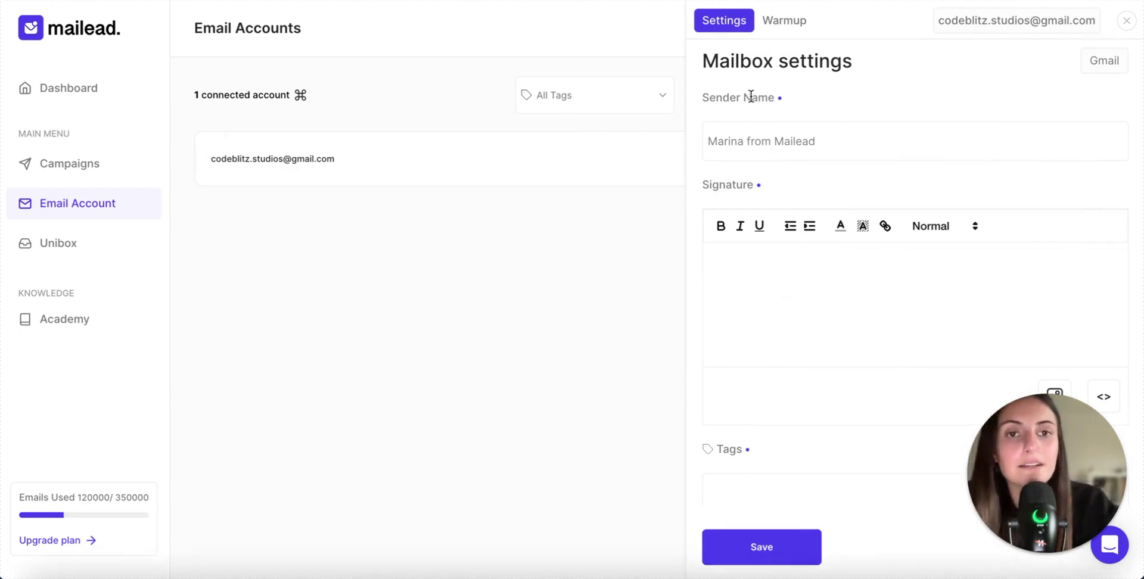
scroll(742, 415, down, 1)
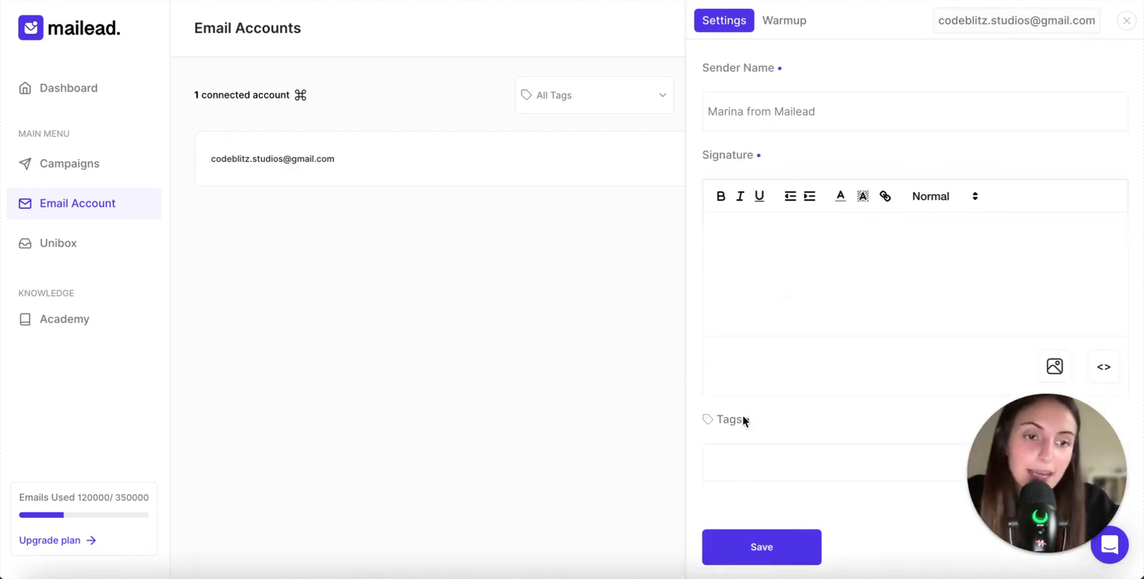
click(1125, 24)
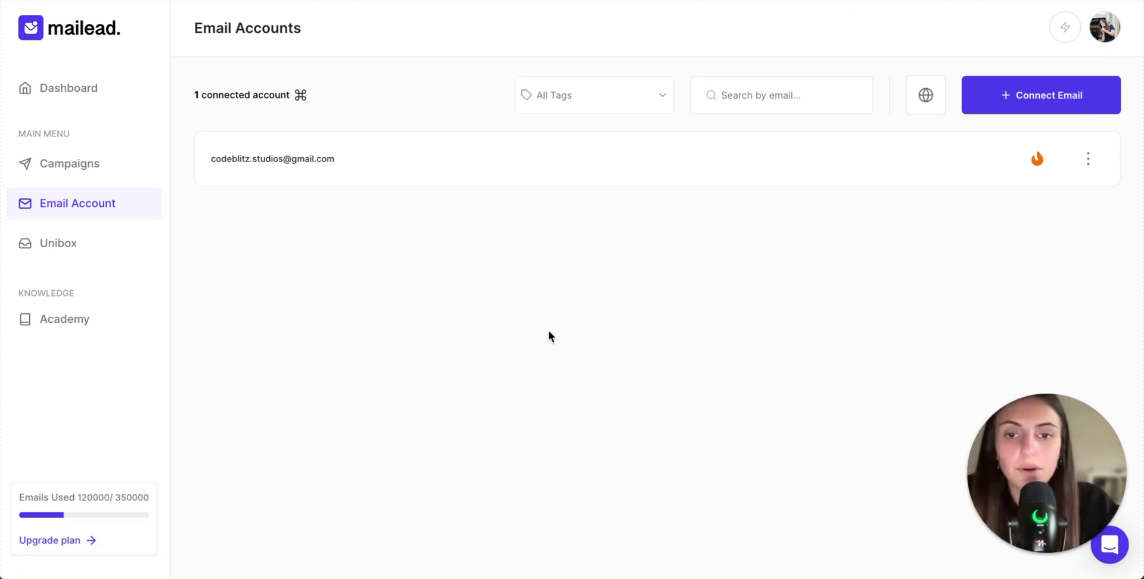
- From the Campaigns page, start a new campaign and name it 'Test'
click(93, 175)
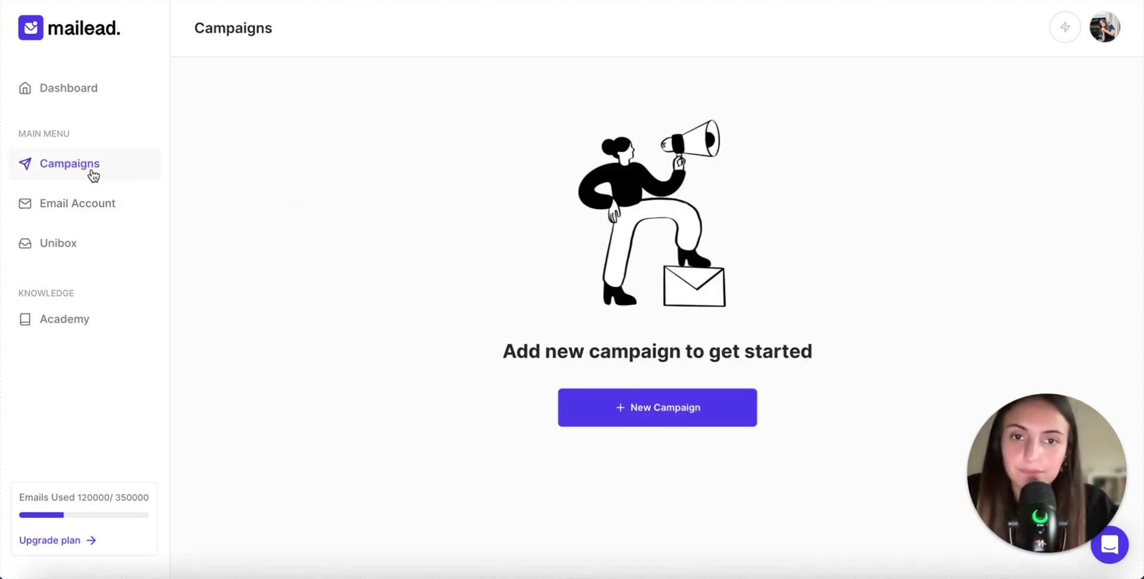
click(664, 419)
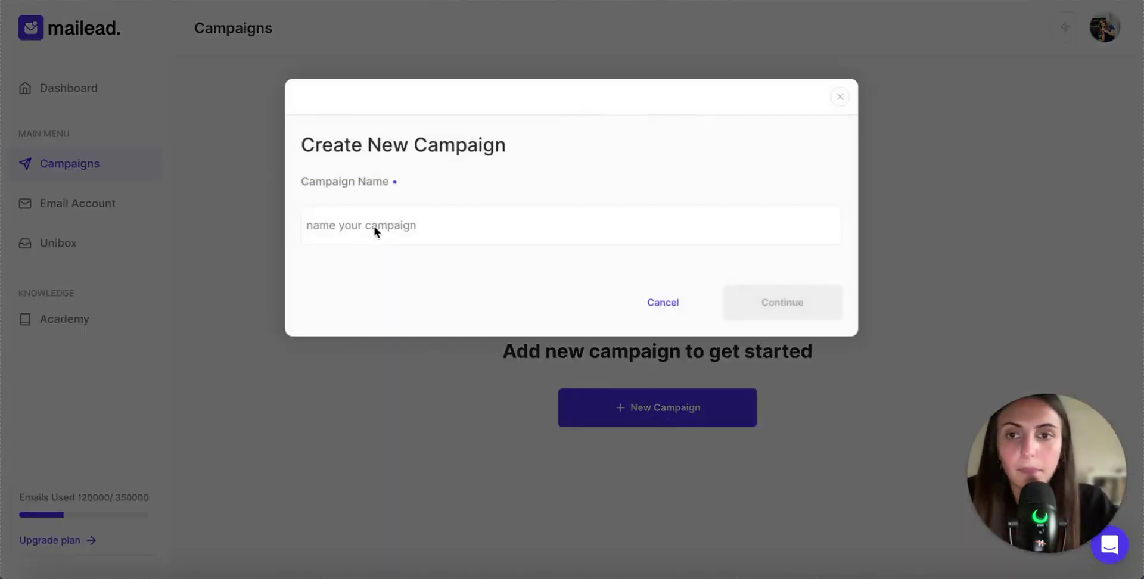
click(408, 233)
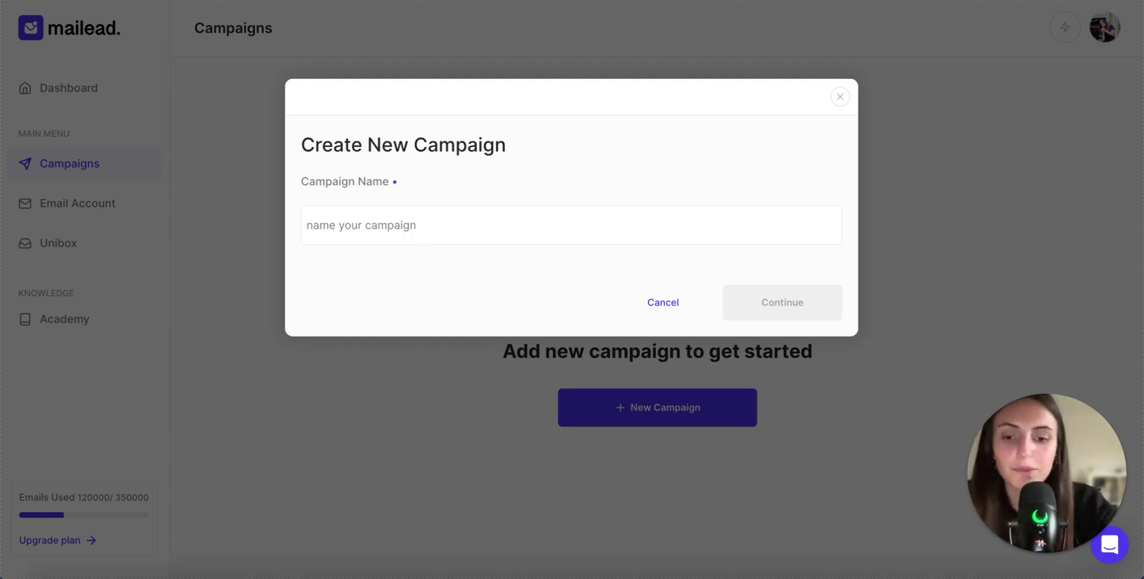
text(Test)
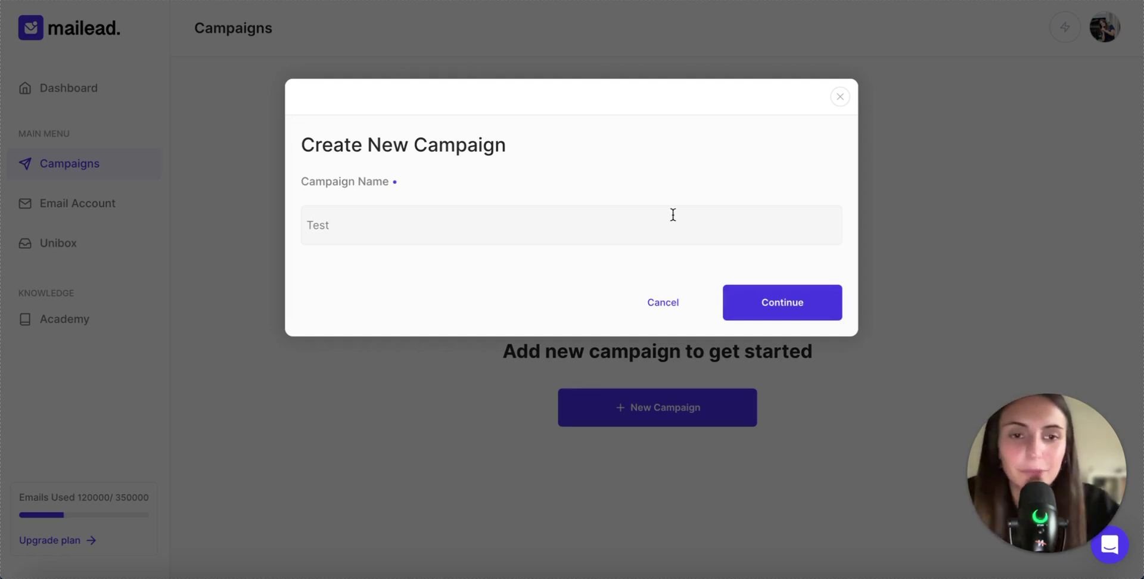
- Confirm the 'Test' campaign and bring up the CSV upload and manual lead options
click(763, 309)
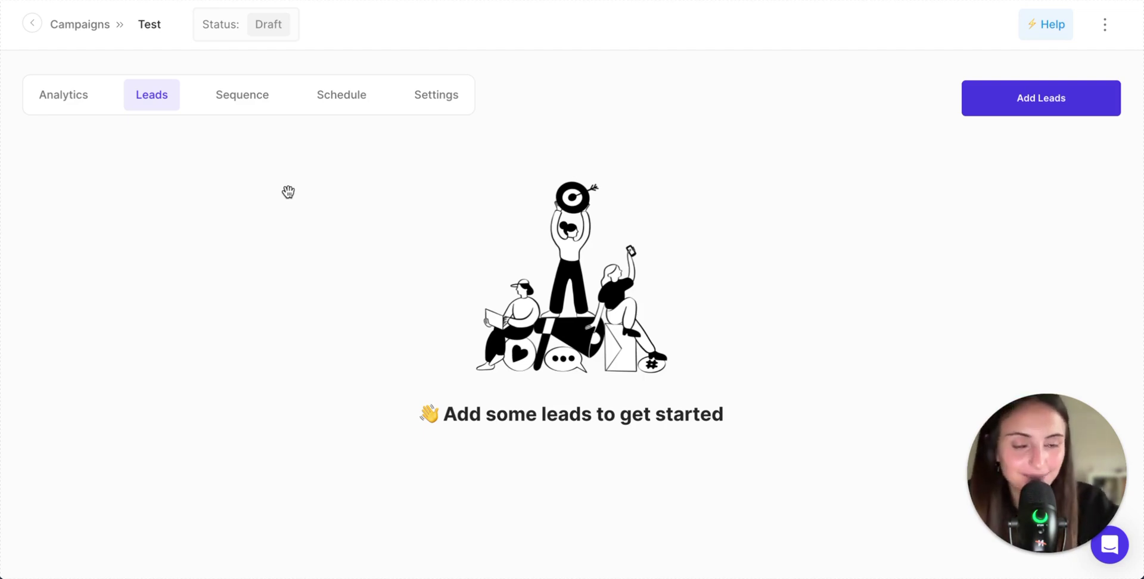
click(1008, 113)
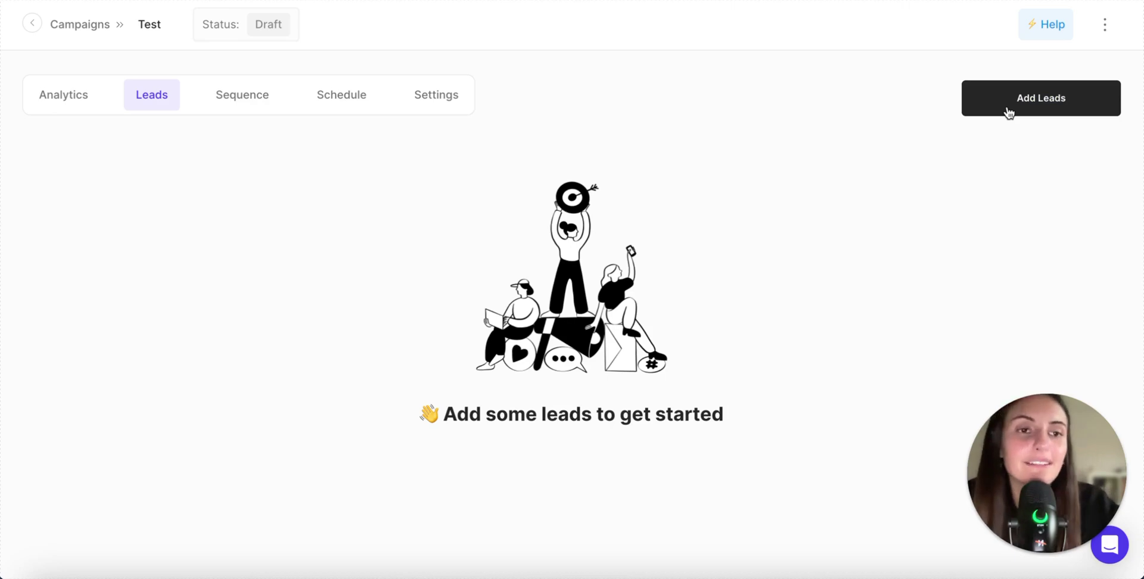
click(1008, 112)
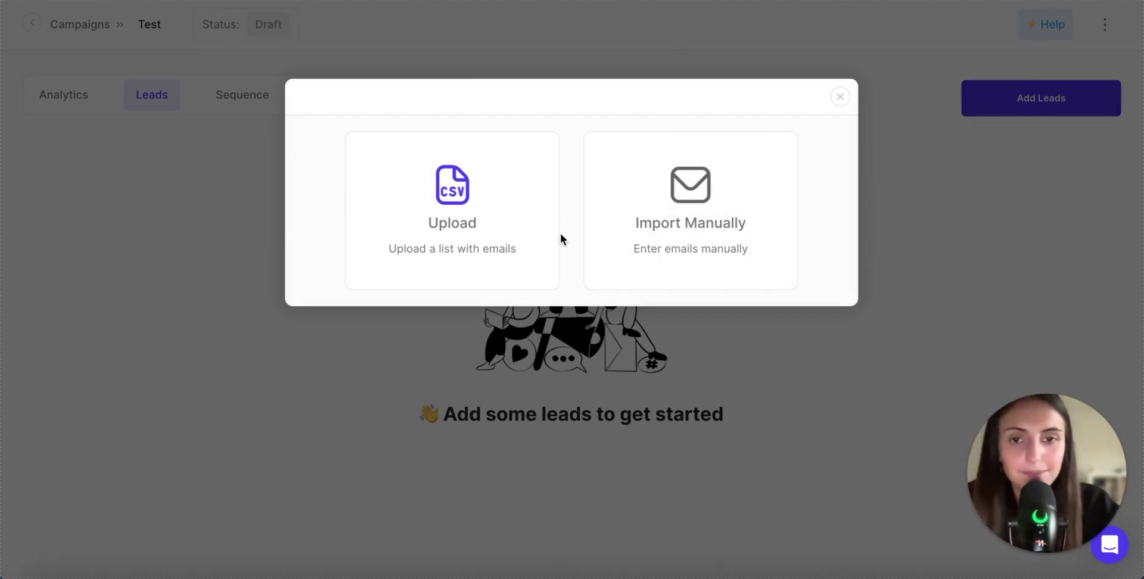
- Upload the 99-lead CSV and map its First Name column to First Name
click(448, 183)
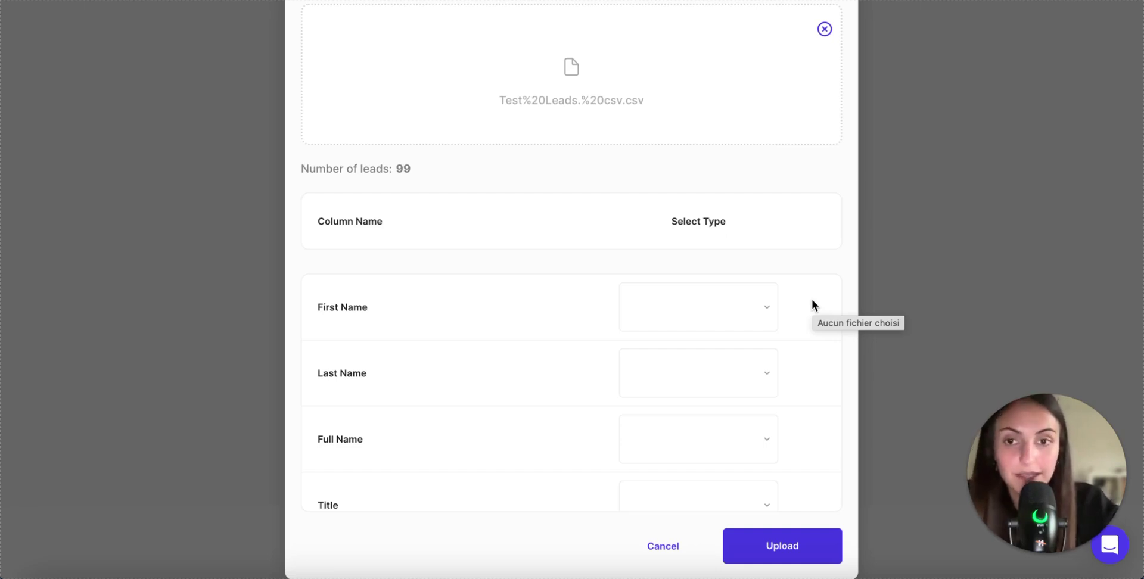
click(753, 307)
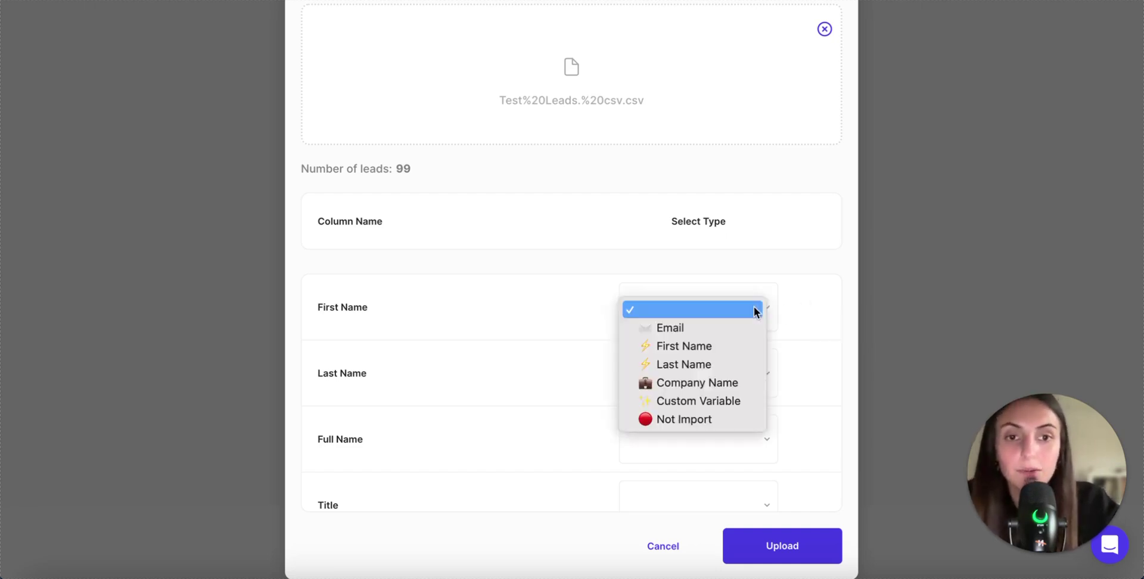
click(706, 346)
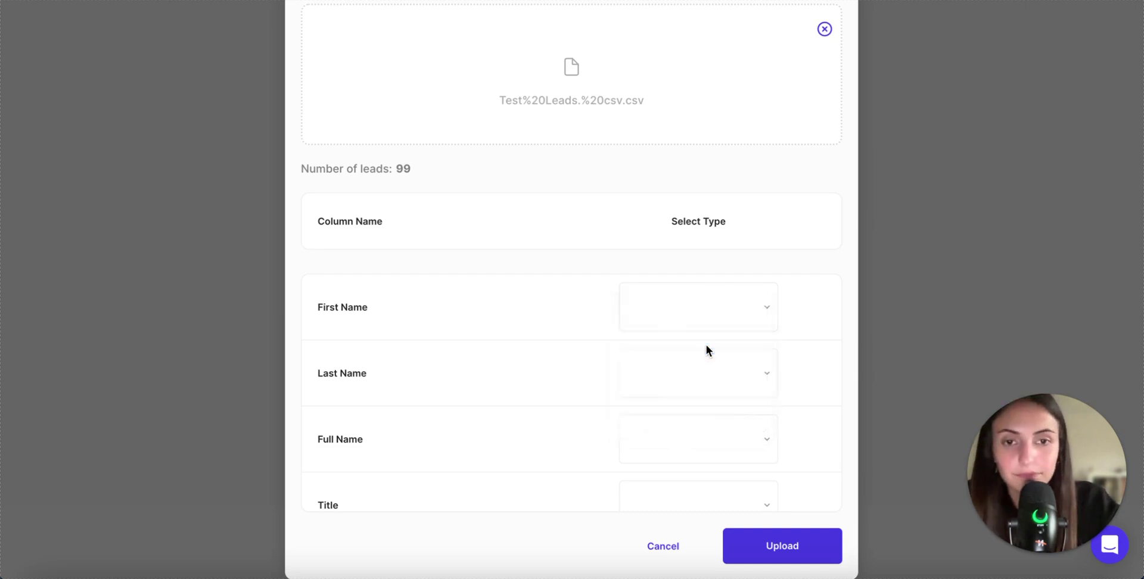
scroll(659, 351, down, 2)
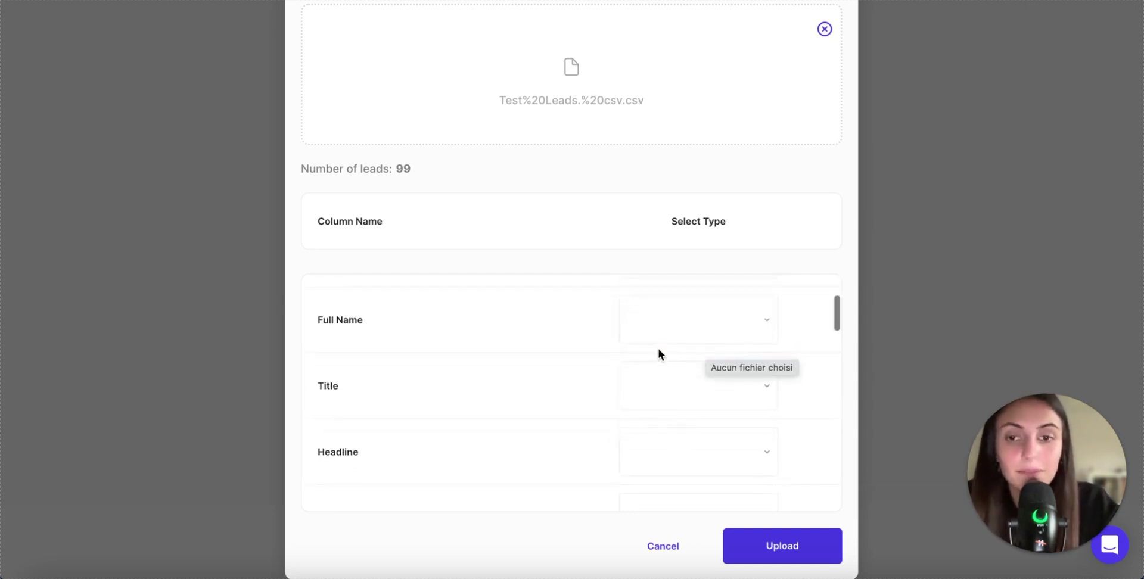
scroll(659, 348, down, 2)
scroll(659, 348, down, 1)
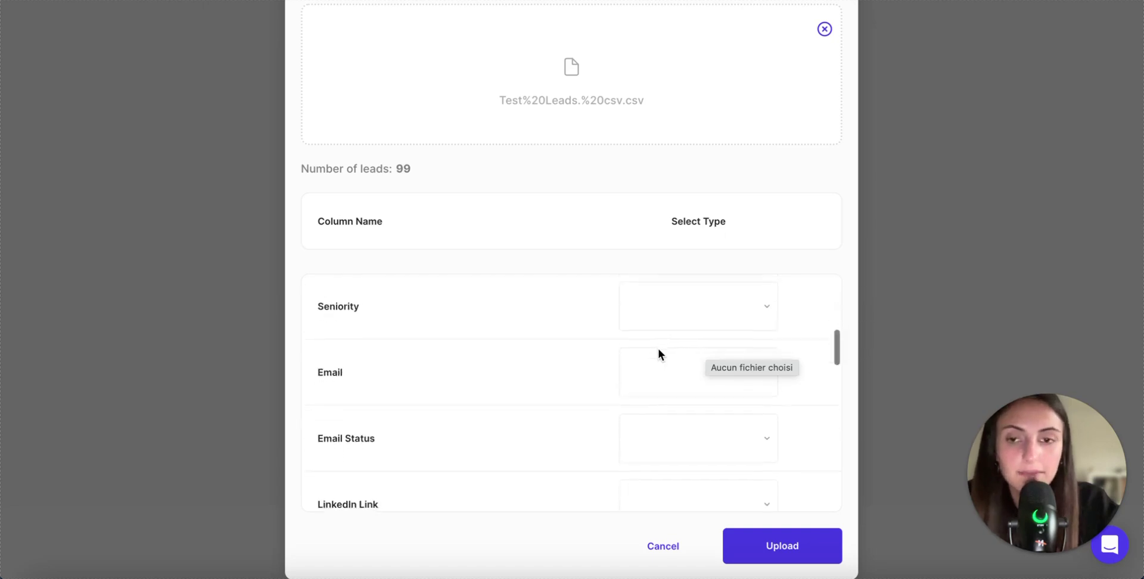
scroll(658, 350, down, 2)
scroll(659, 350, down, 2)
scroll(658, 349, down, 3)
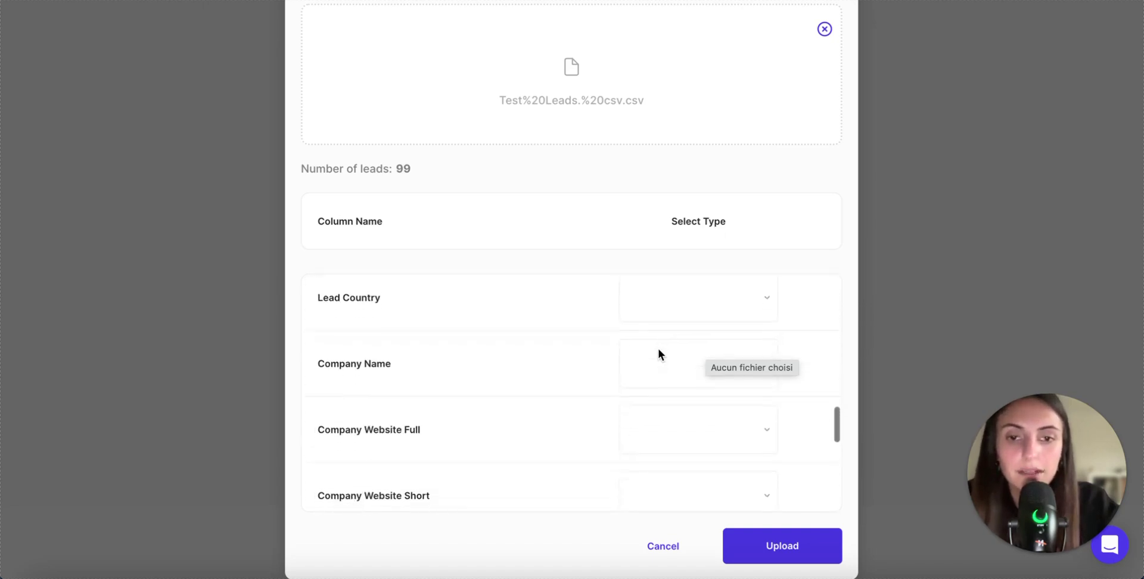
- Map the Company Name column to Company Name and the Email column to Email
click(659, 354)
click(673, 432)
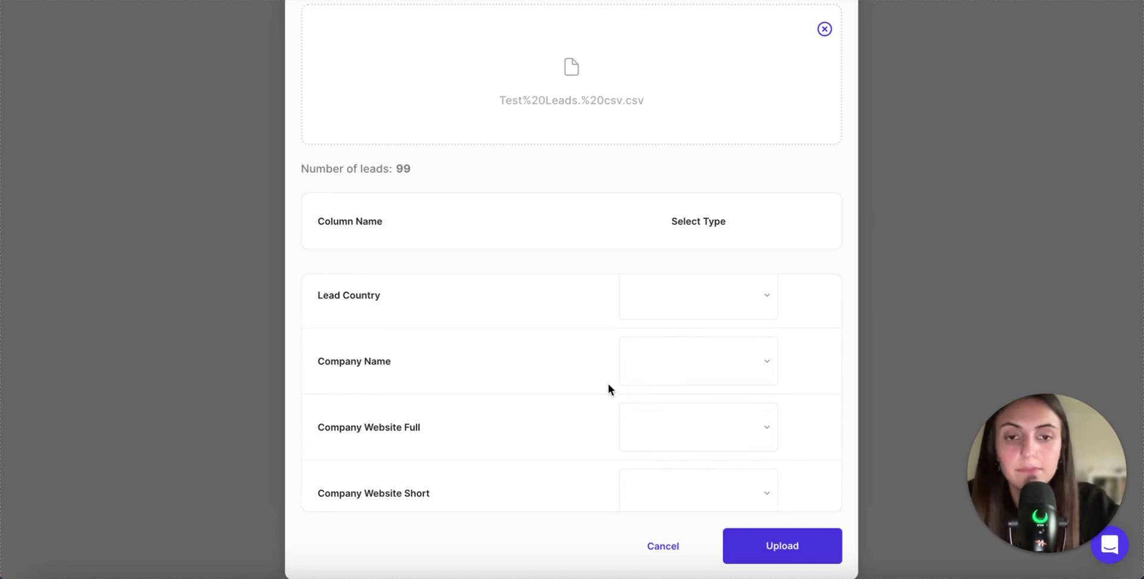
scroll(608, 384, up, 2)
scroll(608, 385, up, 2)
scroll(608, 384, up, 2)
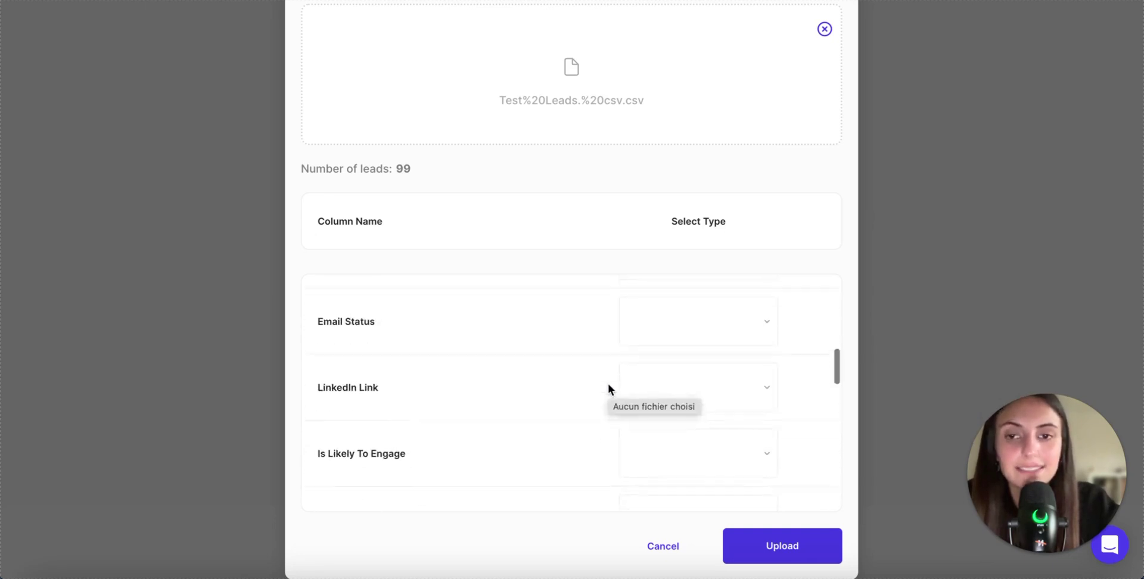
scroll(608, 387, up, 2)
click(694, 386)
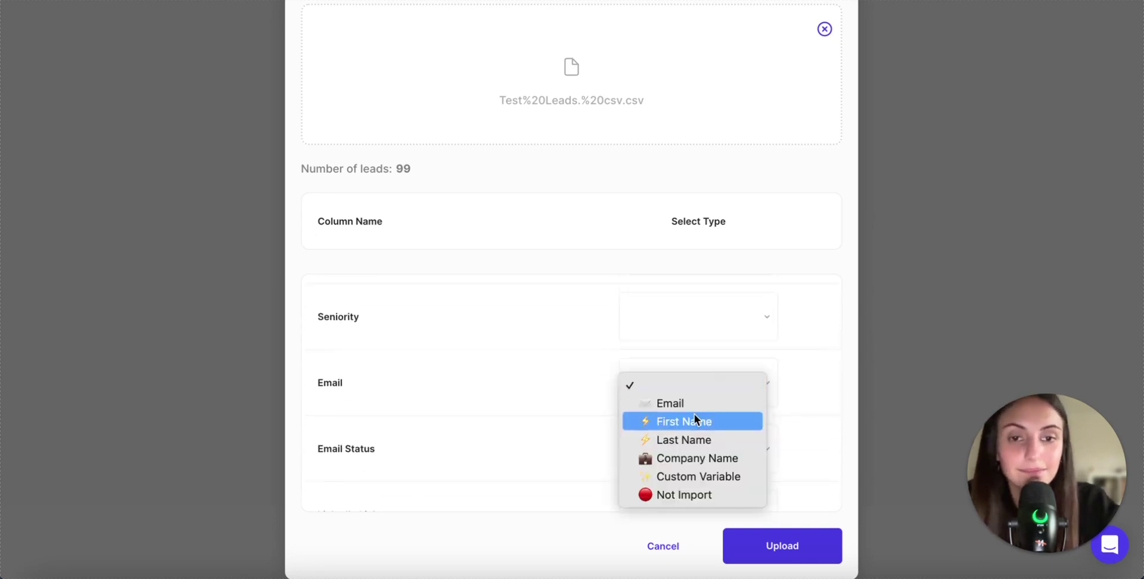
click(693, 404)
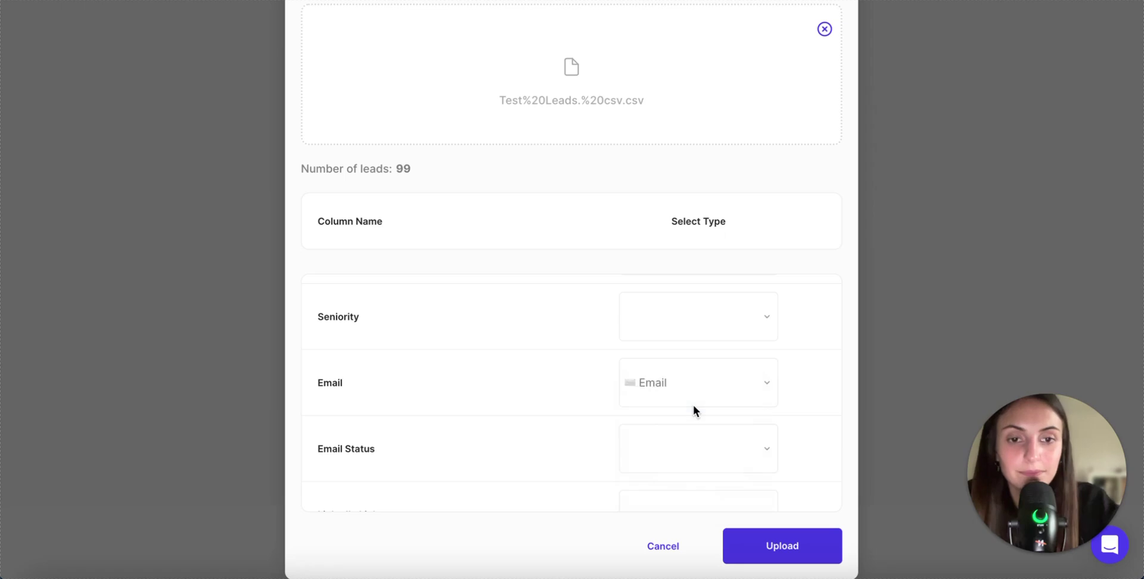
- Upload the 99 mapped leads and check the Leads table shows them not contacted yet
click(789, 555)
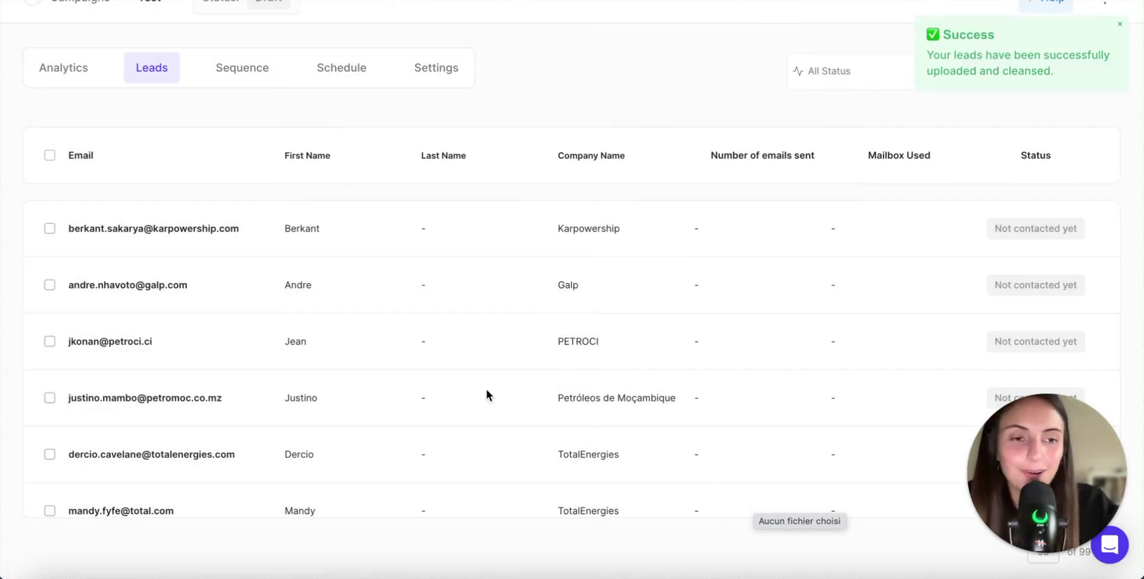
scroll(486, 394, down, 3)
scroll(486, 395, down, 3)
scroll(486, 394, down, 1)
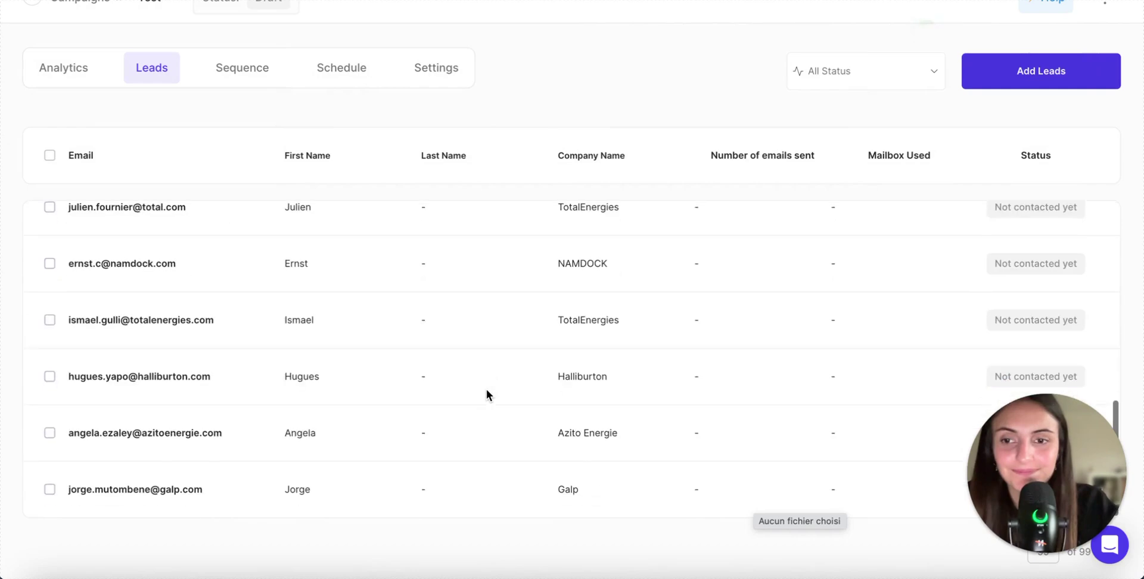
scroll(486, 393, up, 2)
scroll(453, 384, up, 3)
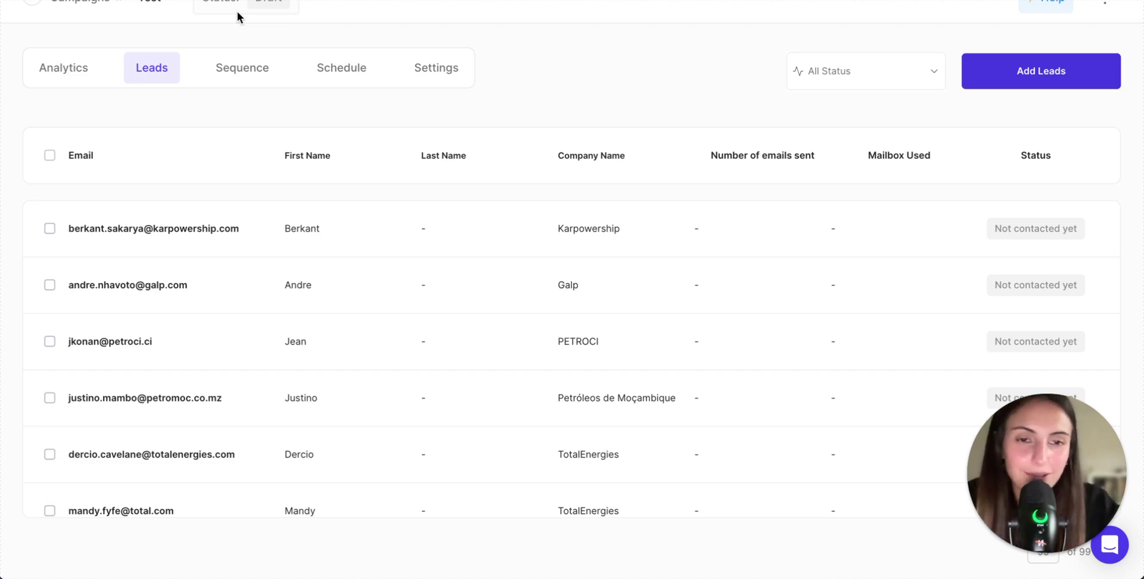
- On the Test campaign's Sequence tab, choose to create the sequence manually
click(242, 74)
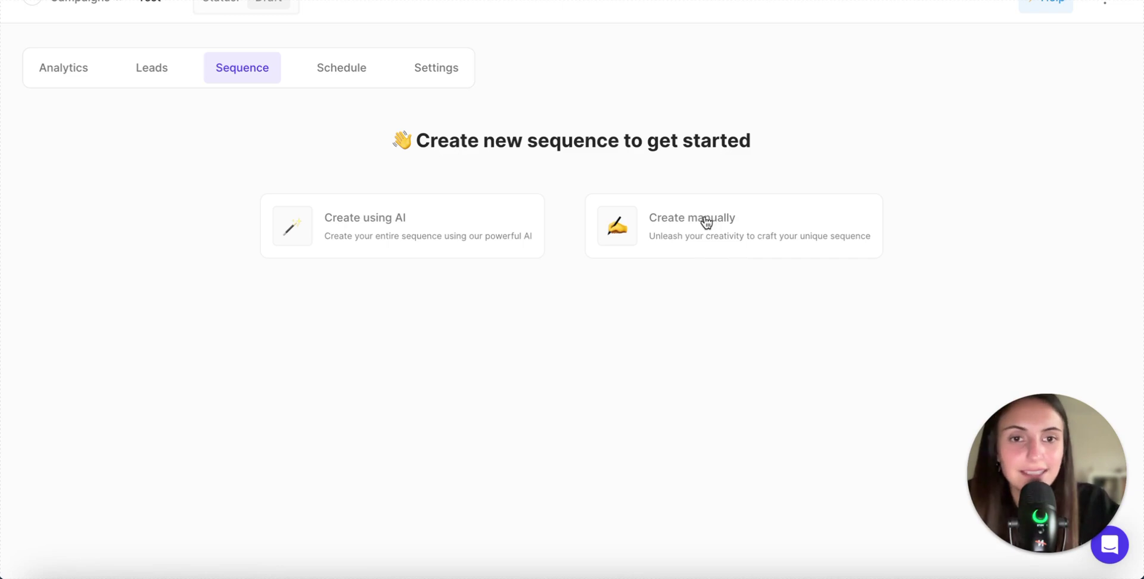
click(671, 229)
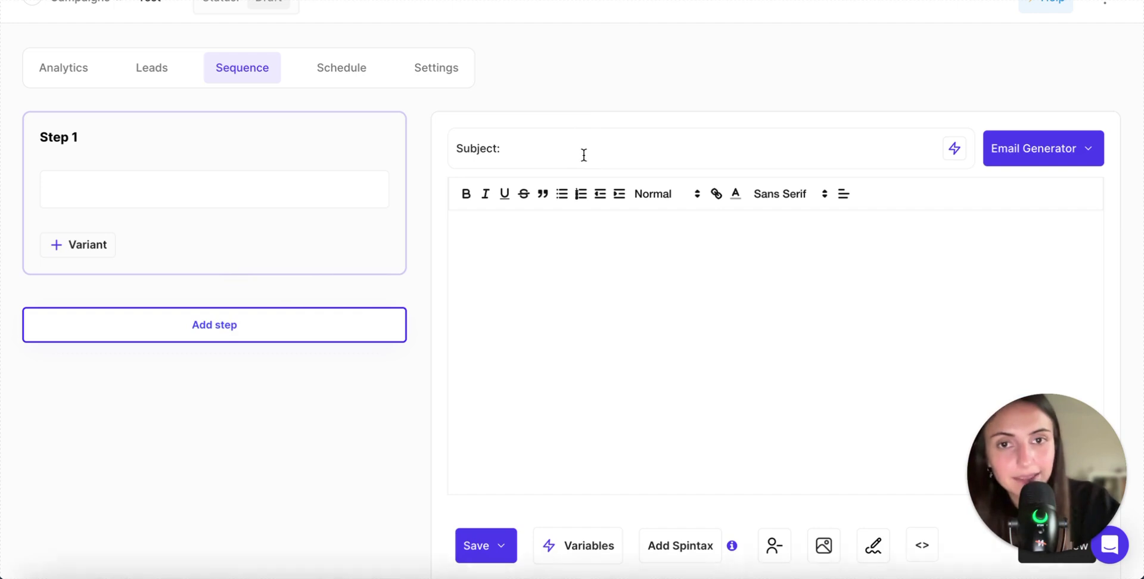
- Set Step 1's subject to 'Quick Question {{first_name}}'
click(565, 153)
text(Qui)
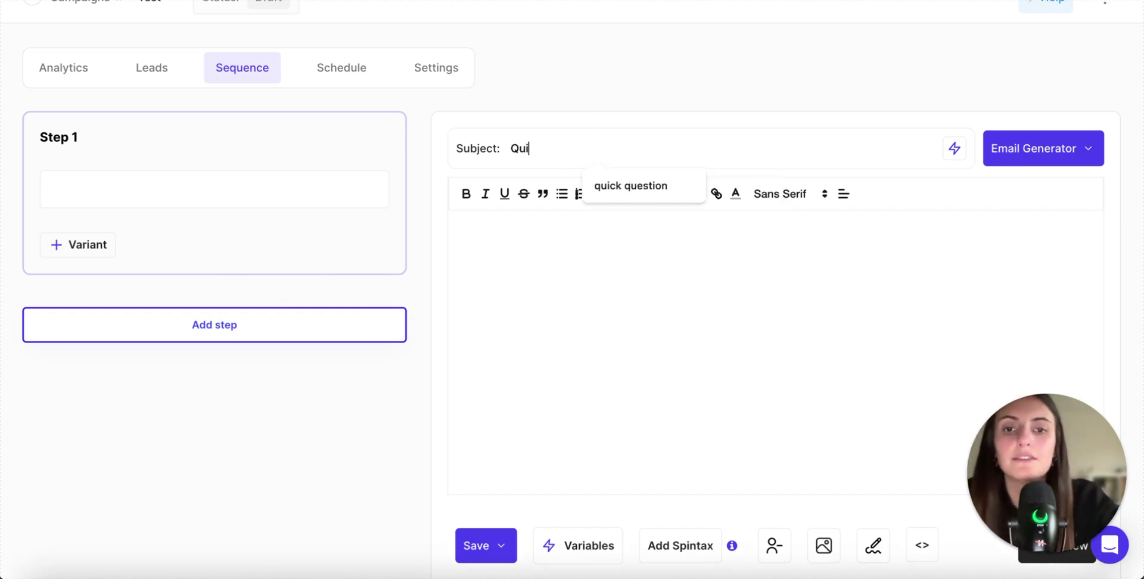
text(ck Questi)
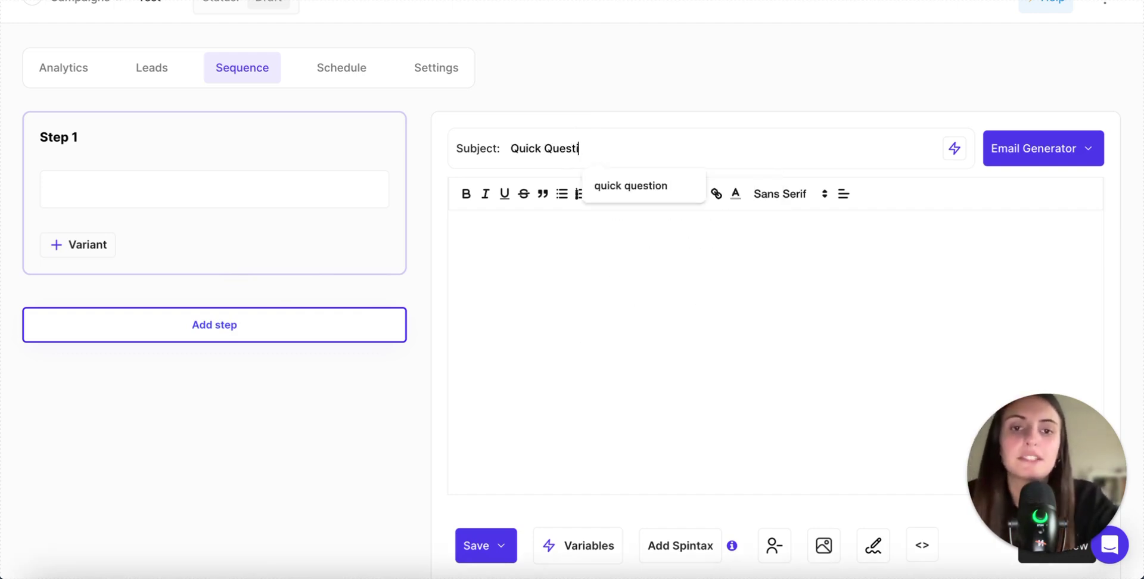
text(on)
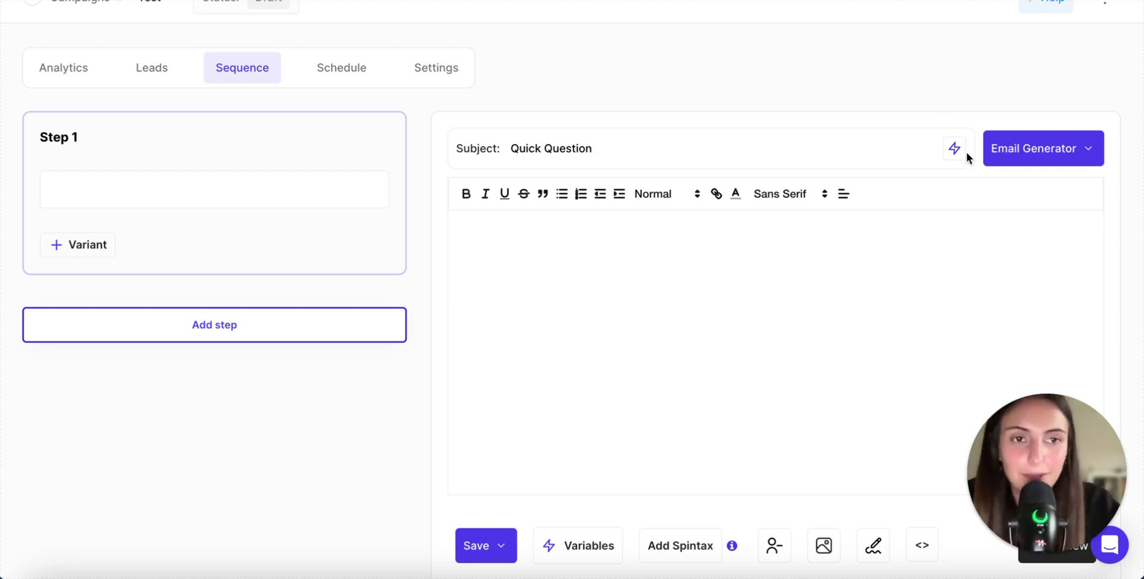
click(955, 148)
click(983, 196)
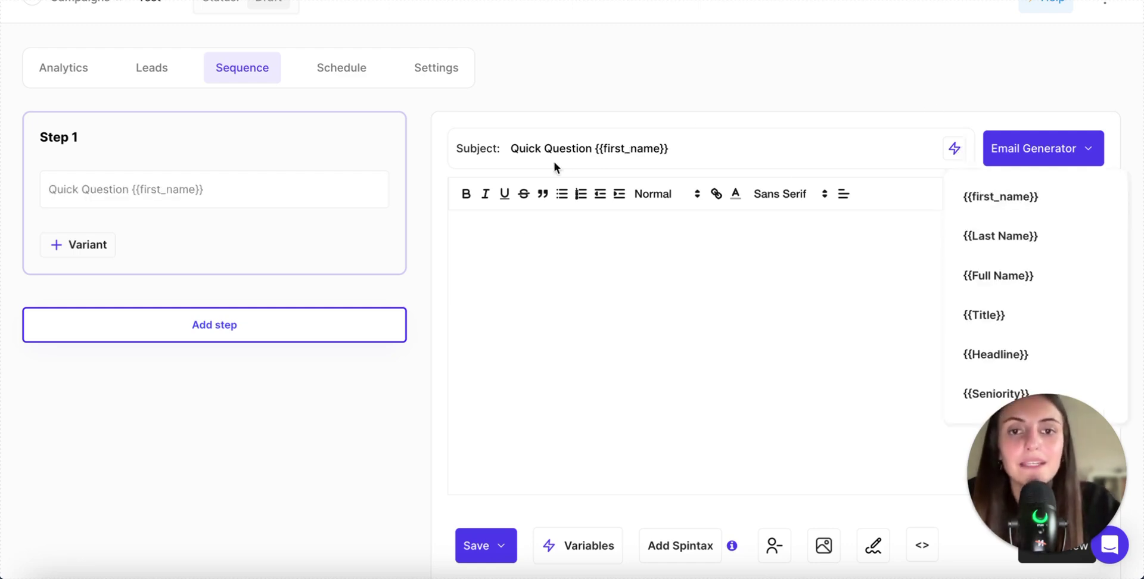
- Insert the {{AccountSignature}} variable into Step 1's email body
click(521, 254)
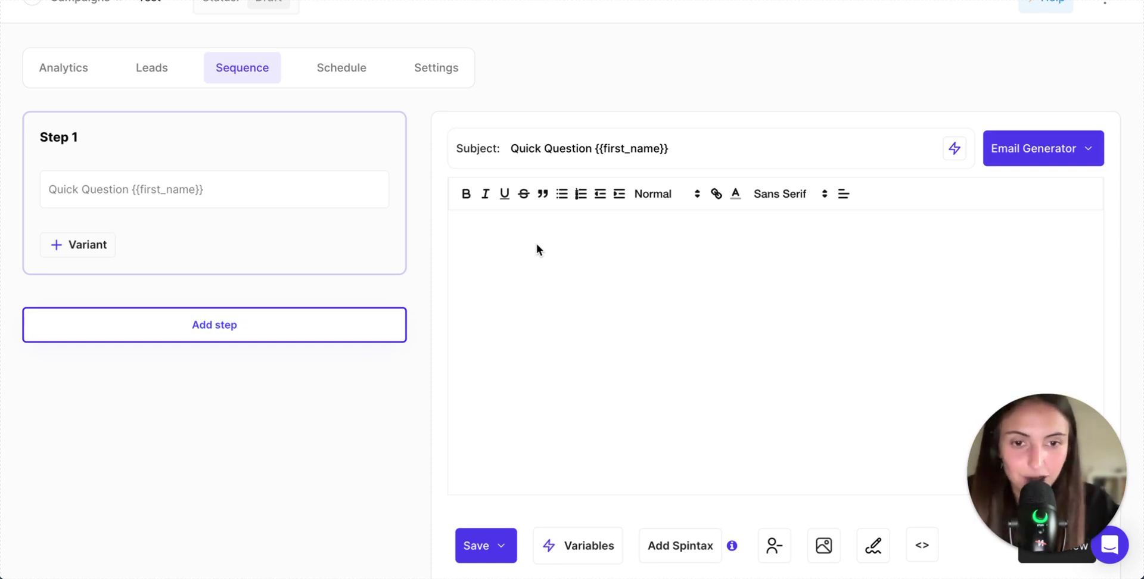
scroll(483, 387, down, 1)
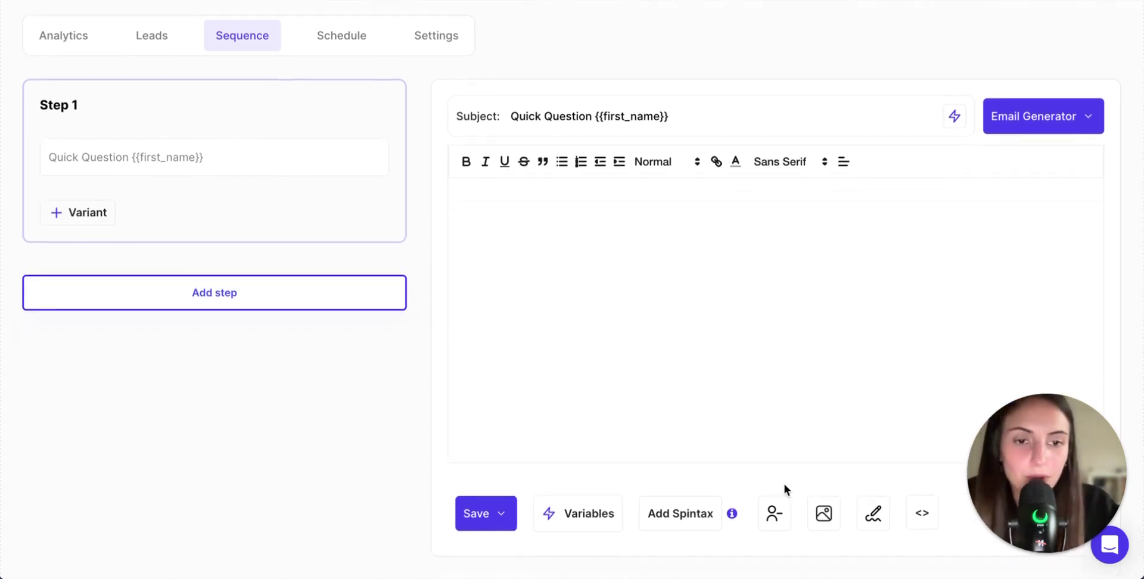
click(774, 515)
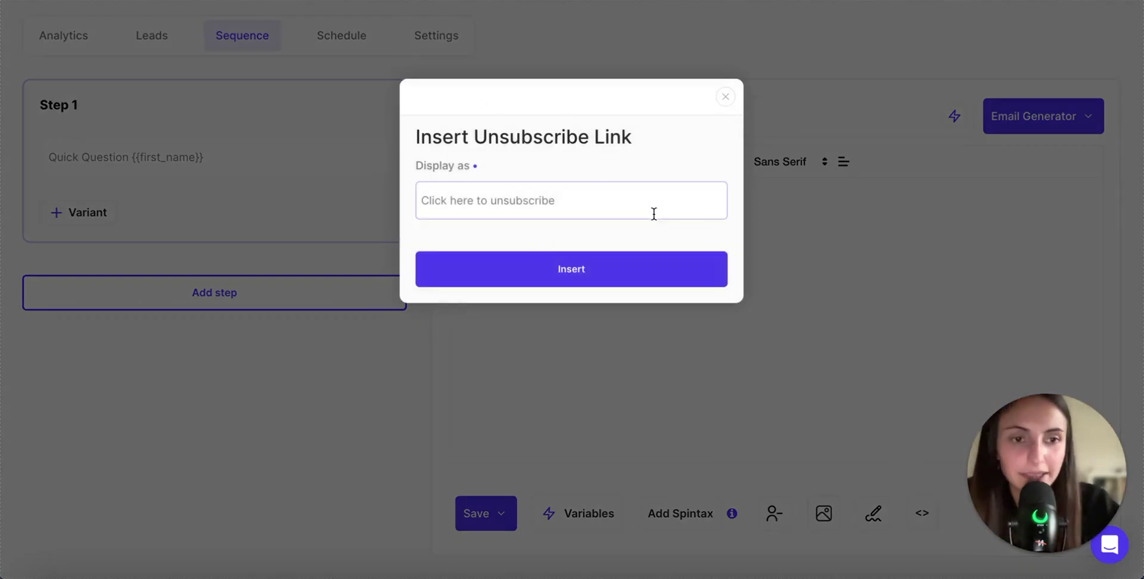
click(723, 96)
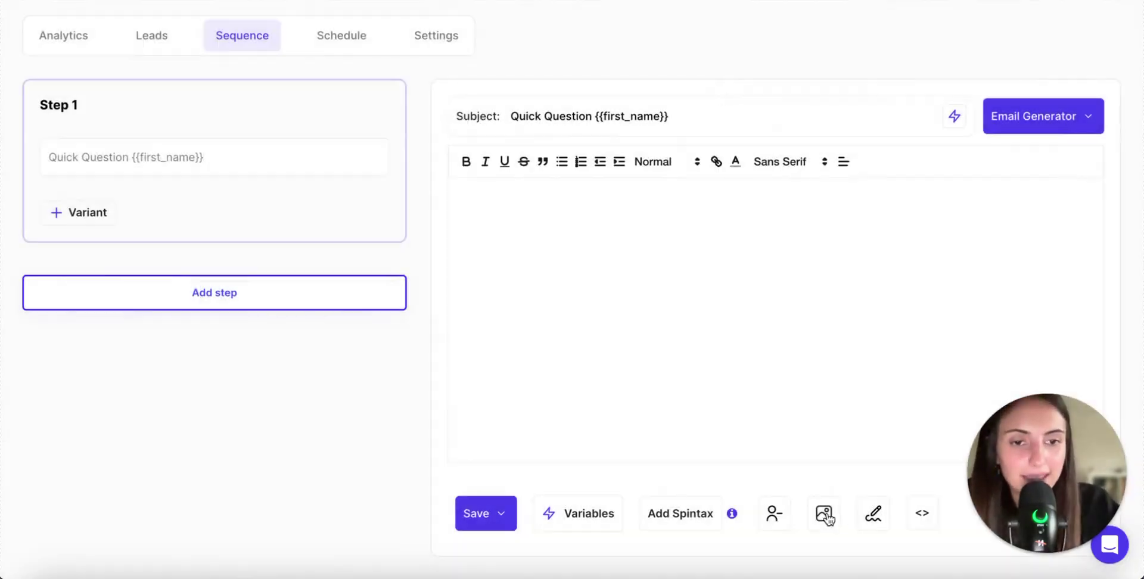
click(825, 515)
click(725, 96)
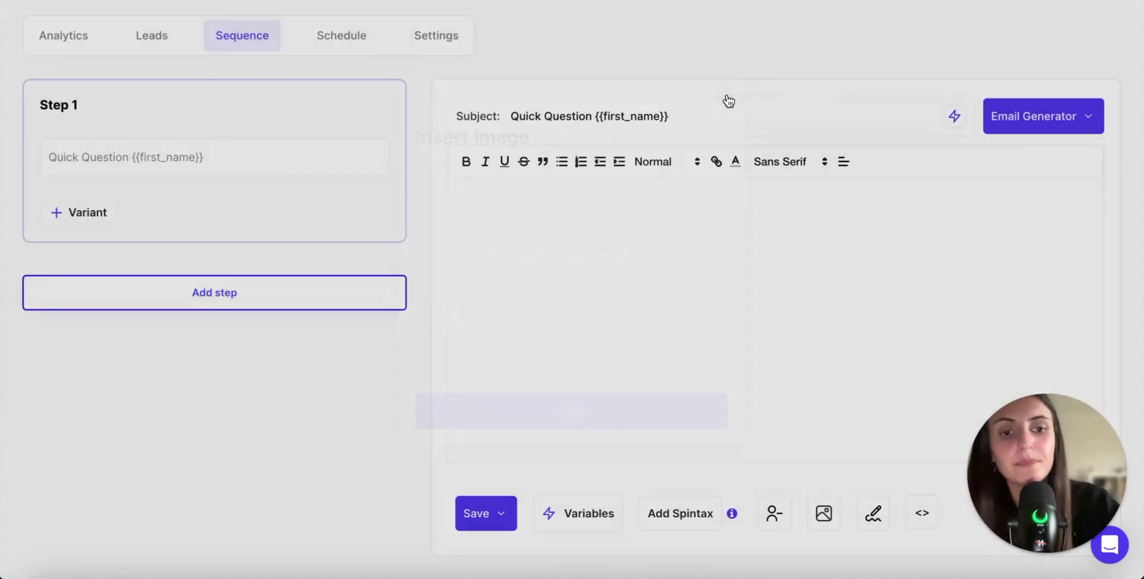
click(874, 514)
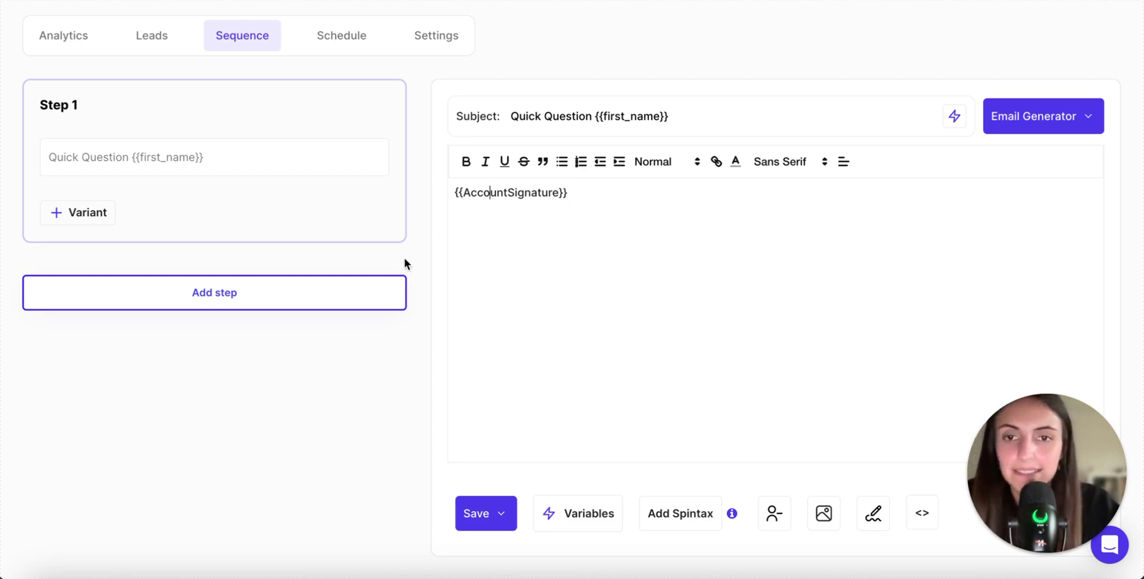
- Add an empty variant B to Step 1 and a follow-up Step 2 with a RE: subject
click(76, 212)
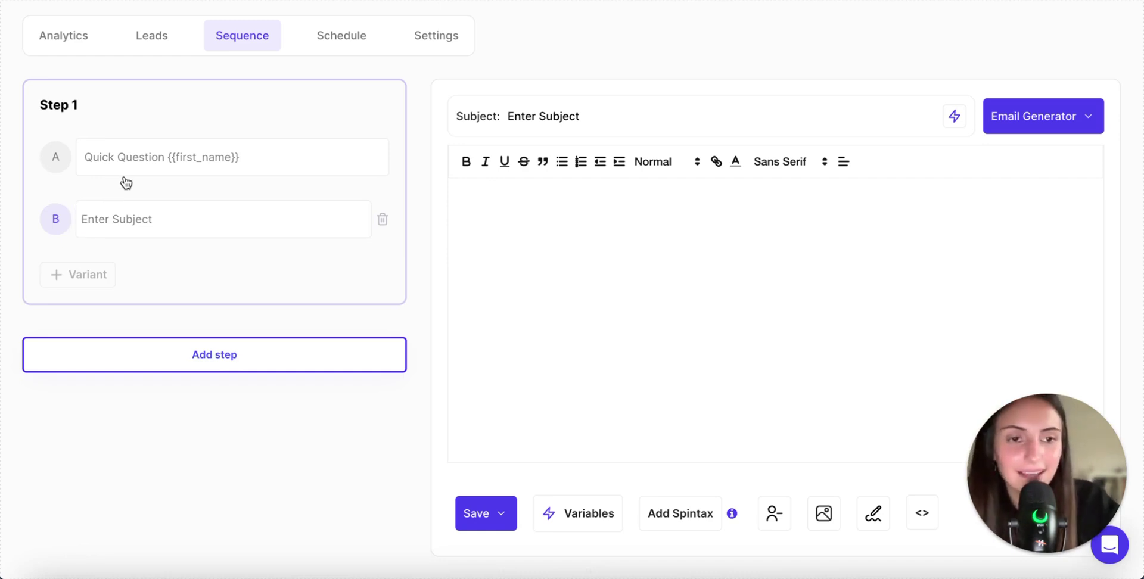
click(104, 351)
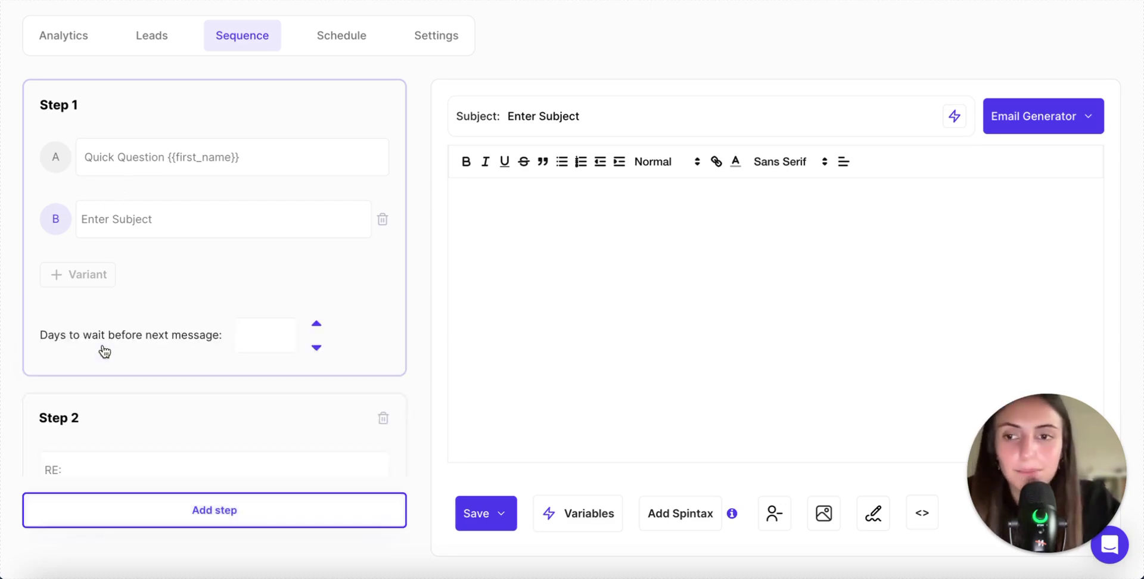
scroll(105, 351, down, 2)
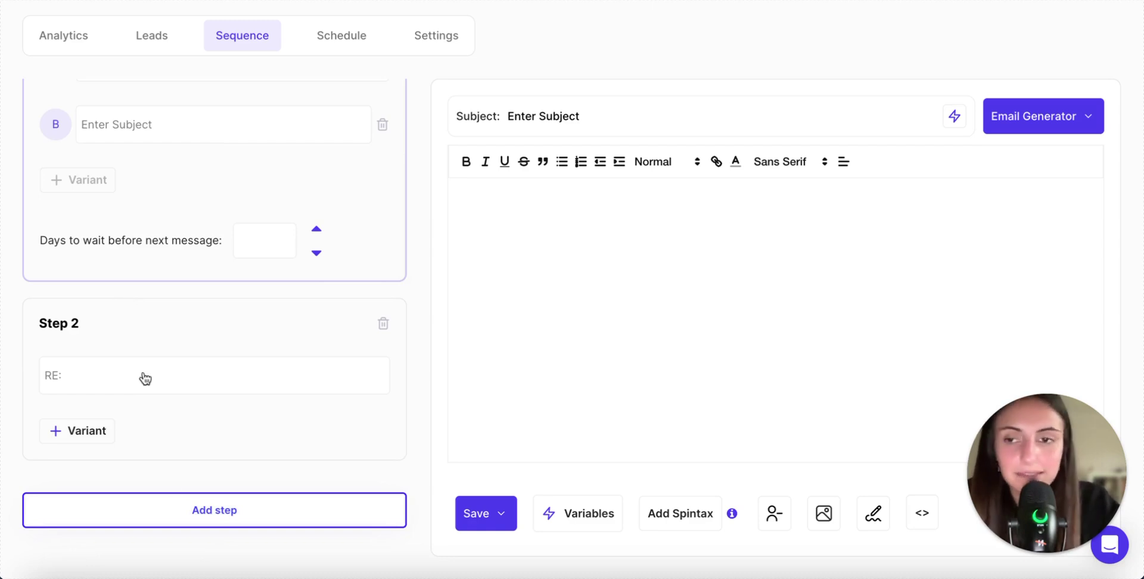
scroll(296, 209, up, 2)
click(297, 206)
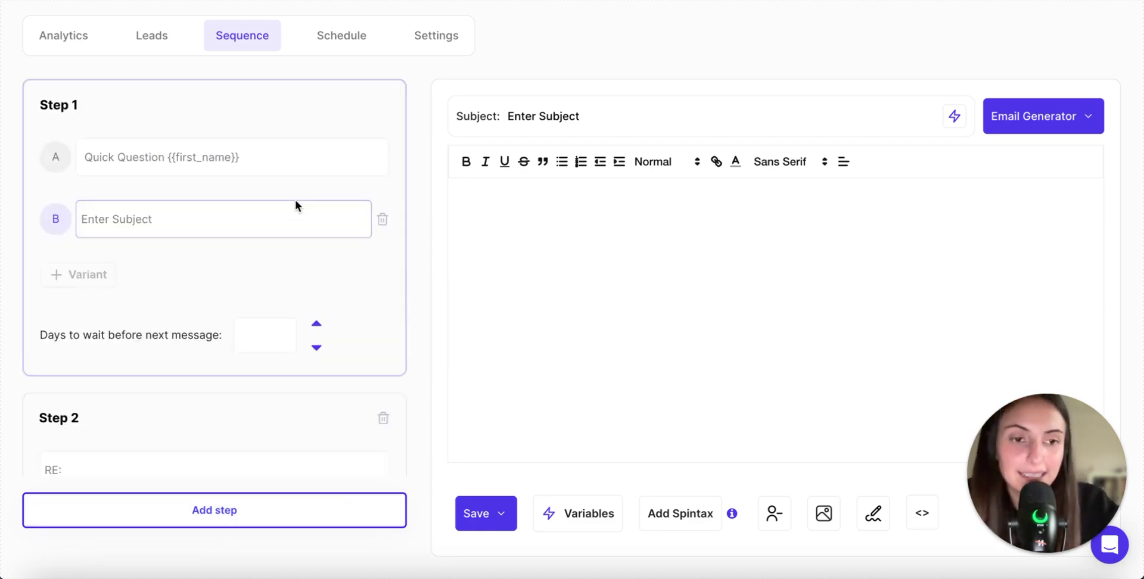
scroll(295, 199, down, 2)
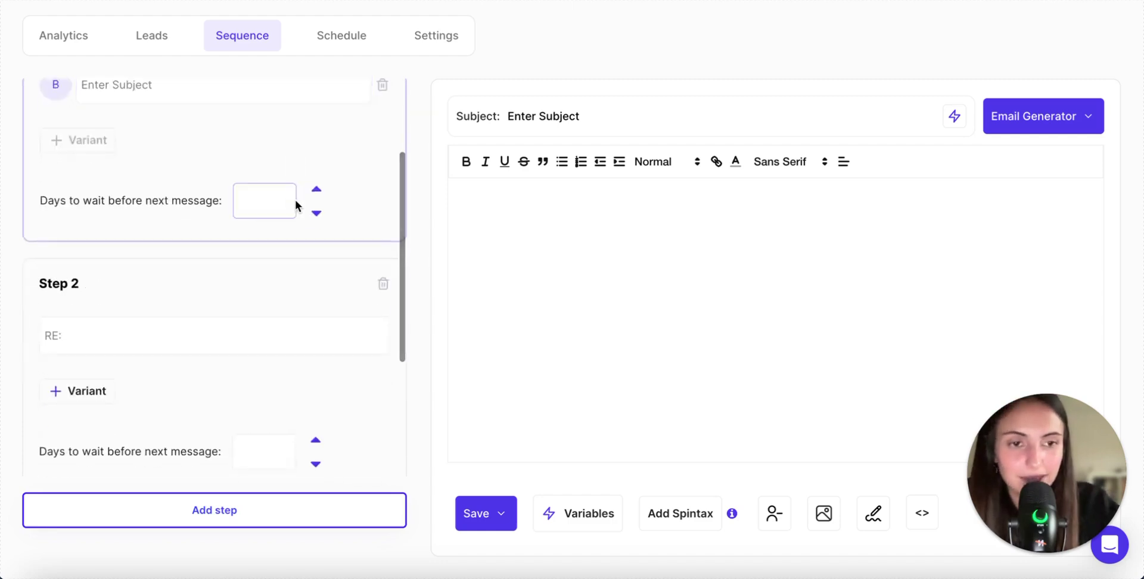
scroll(364, 127, up, 2)
scroll(363, 124, up, 2)
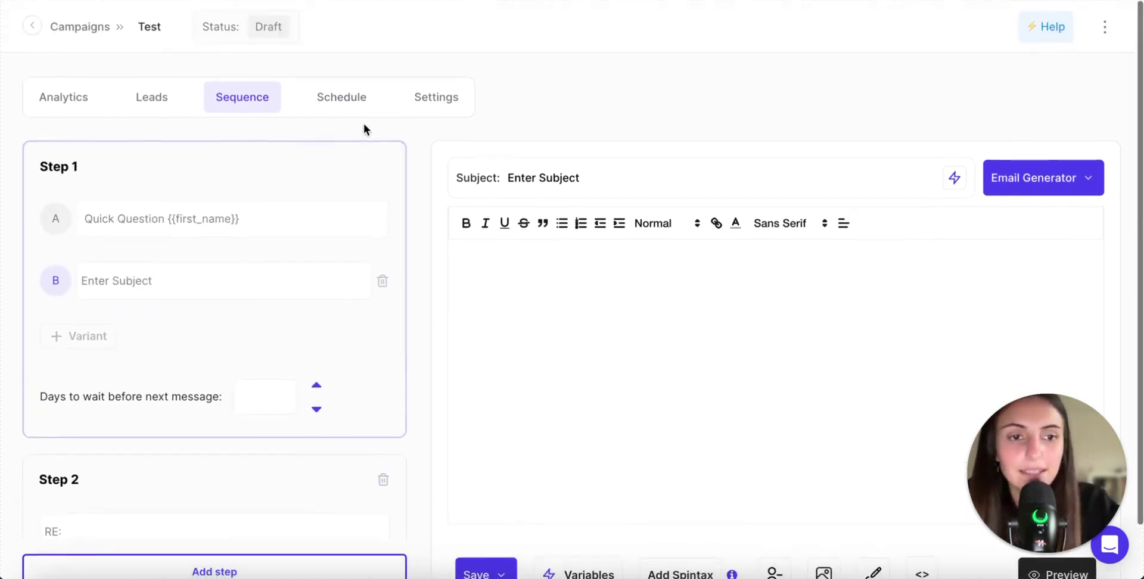
- Open the Schedule tab showing Monday–Friday sending, 9 am–5 pm CEST
click(335, 272)
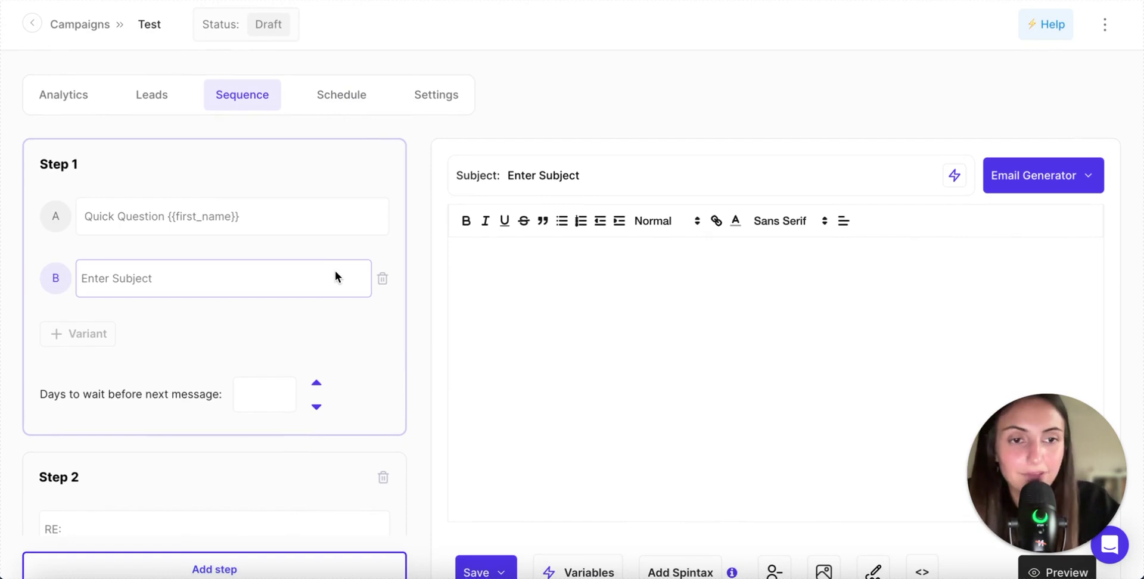
click(337, 101)
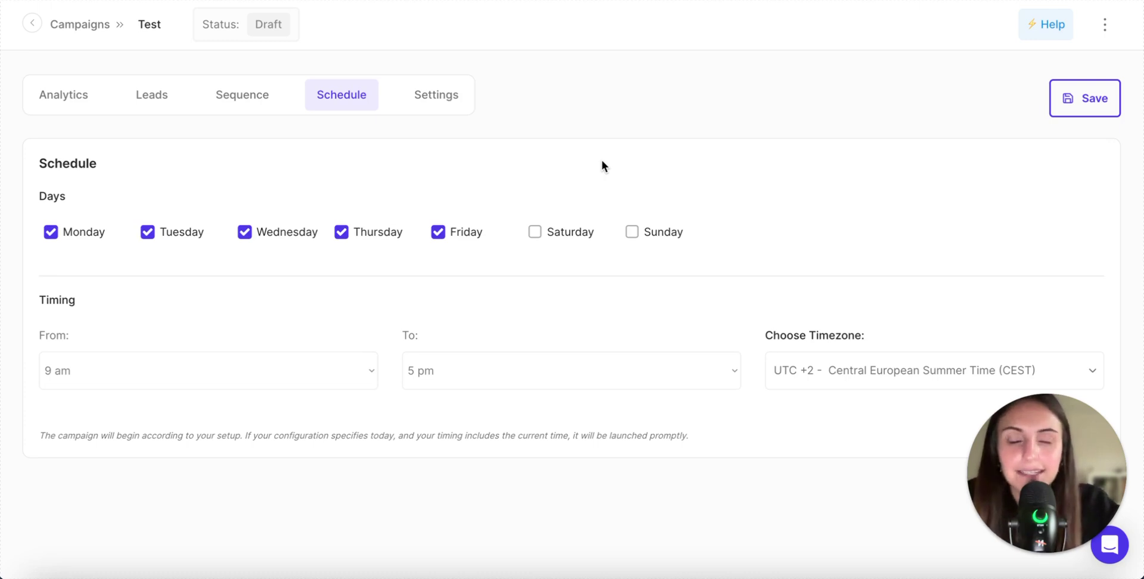
- Choose the connected Gmail account as the Test campaign's sending account in Settings
click(426, 98)
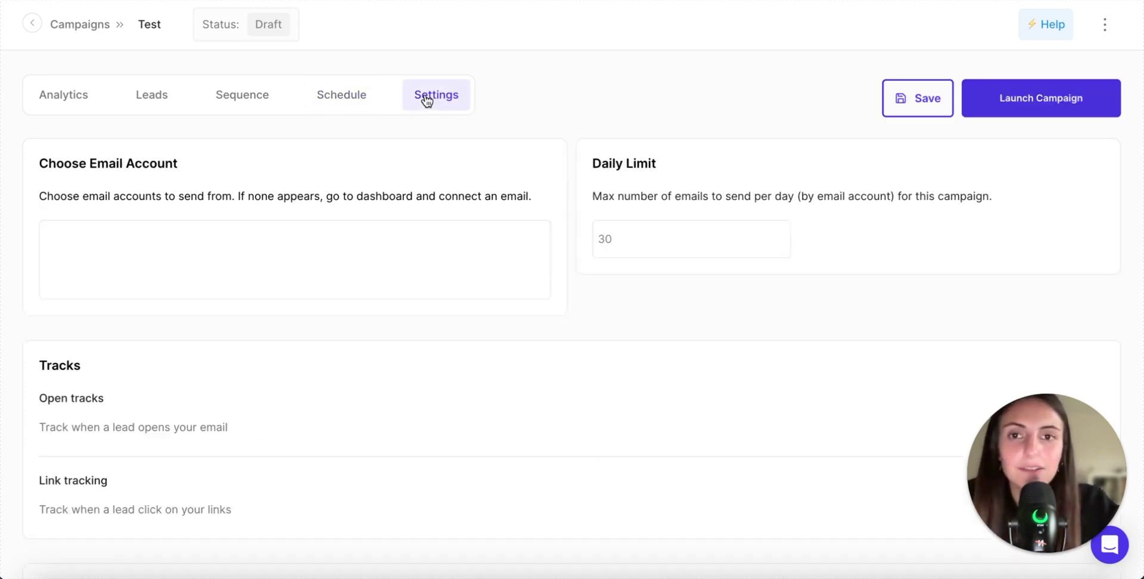
scroll(298, 366, down, 1)
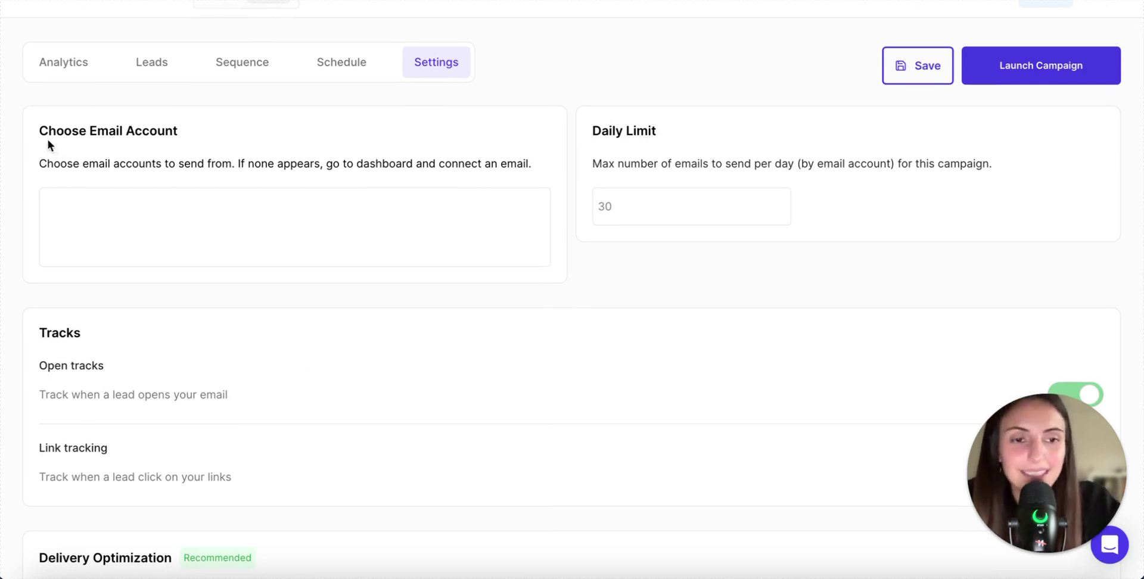
click(109, 200)
click(119, 273)
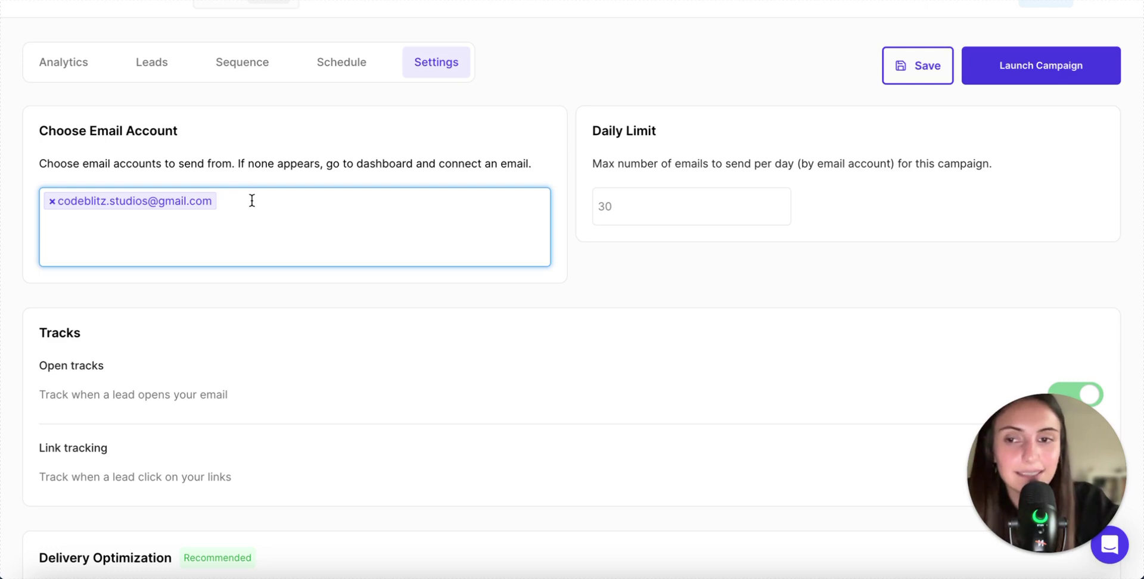
scroll(270, 303, down, 1)
scroll(270, 304, down, 1)
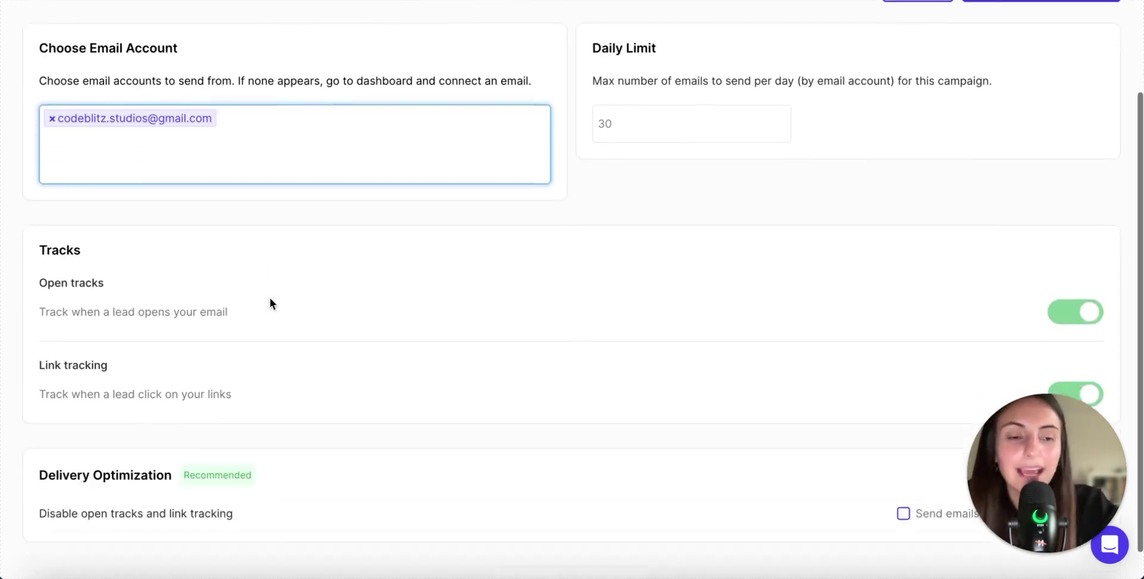
scroll(297, 216, up, 1)
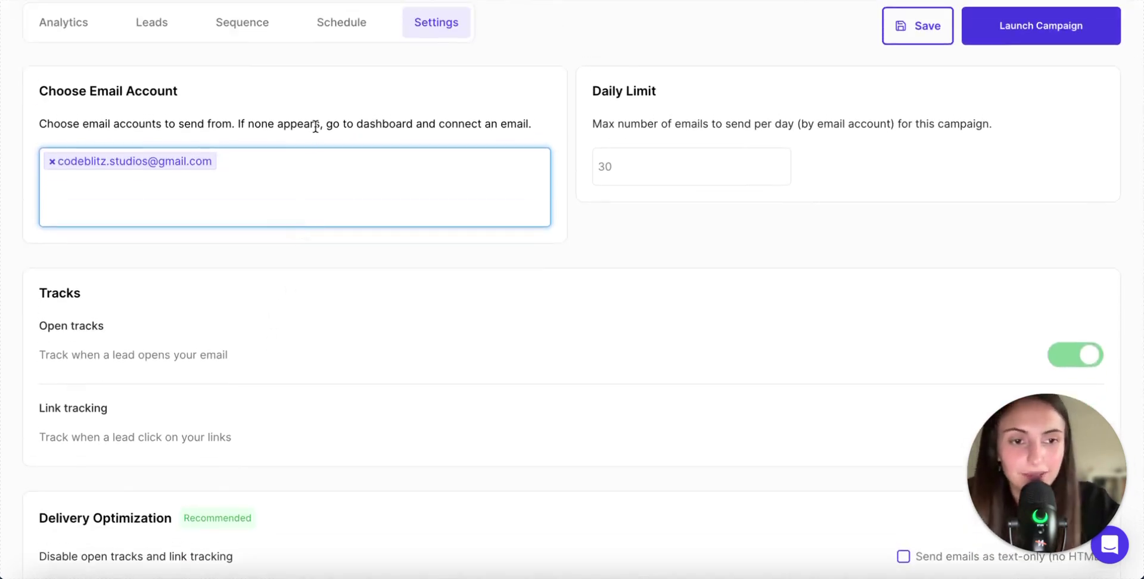
scroll(296, 310, down, 1)
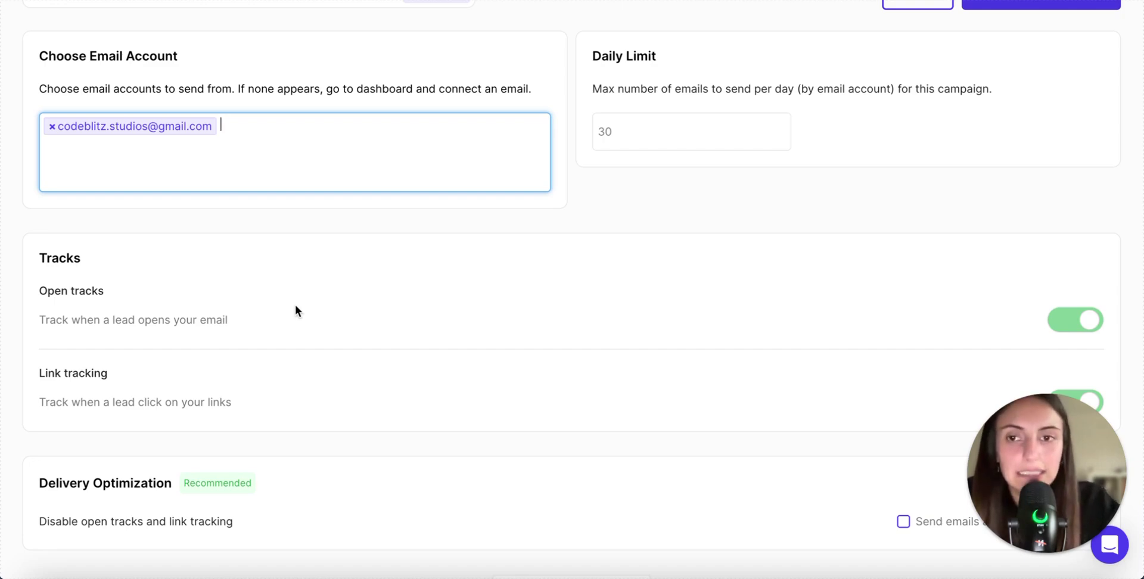
scroll(295, 304, down, 1)
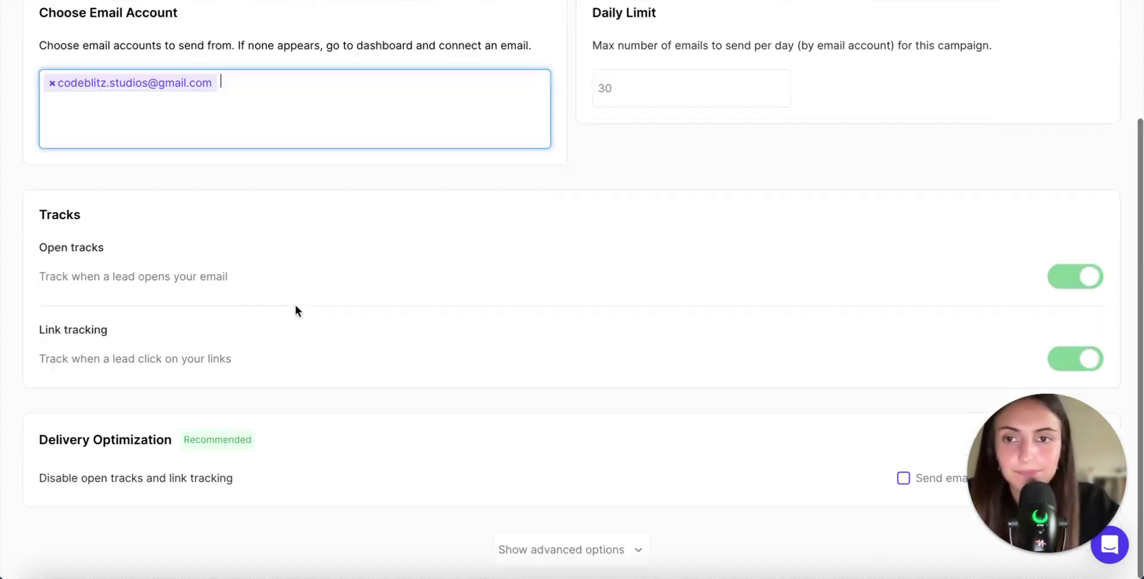
scroll(295, 305, up, 2)
click(655, 143)
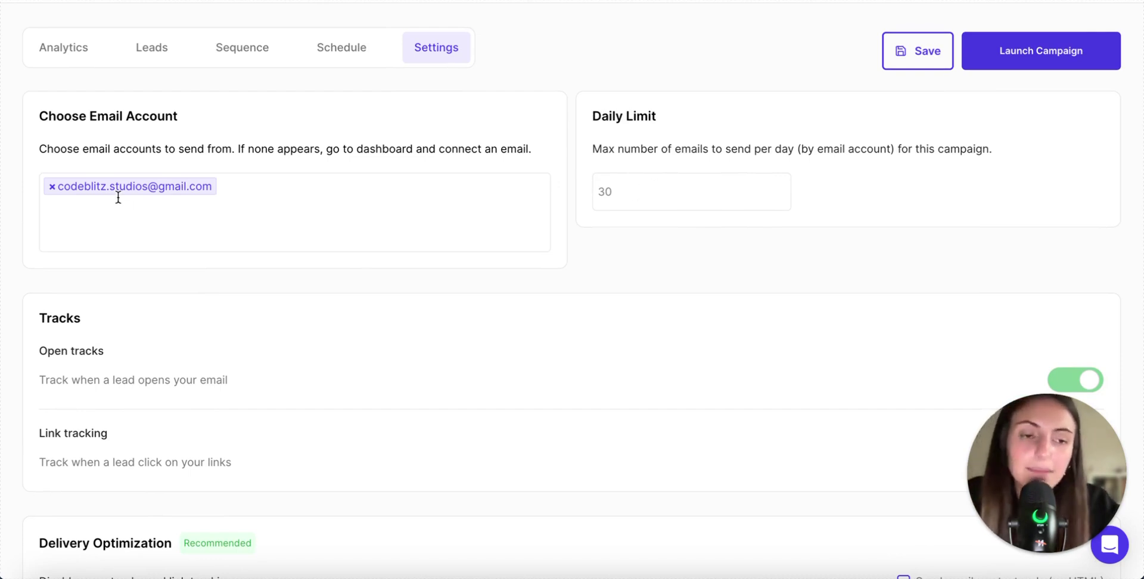
click(636, 202)
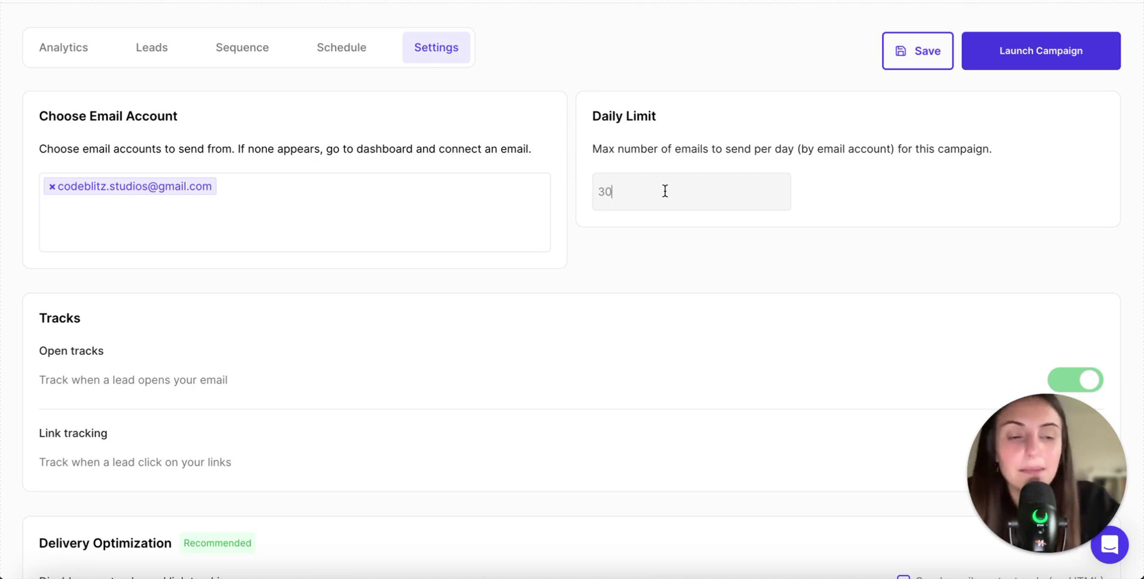
scroll(603, 298, down, 1)
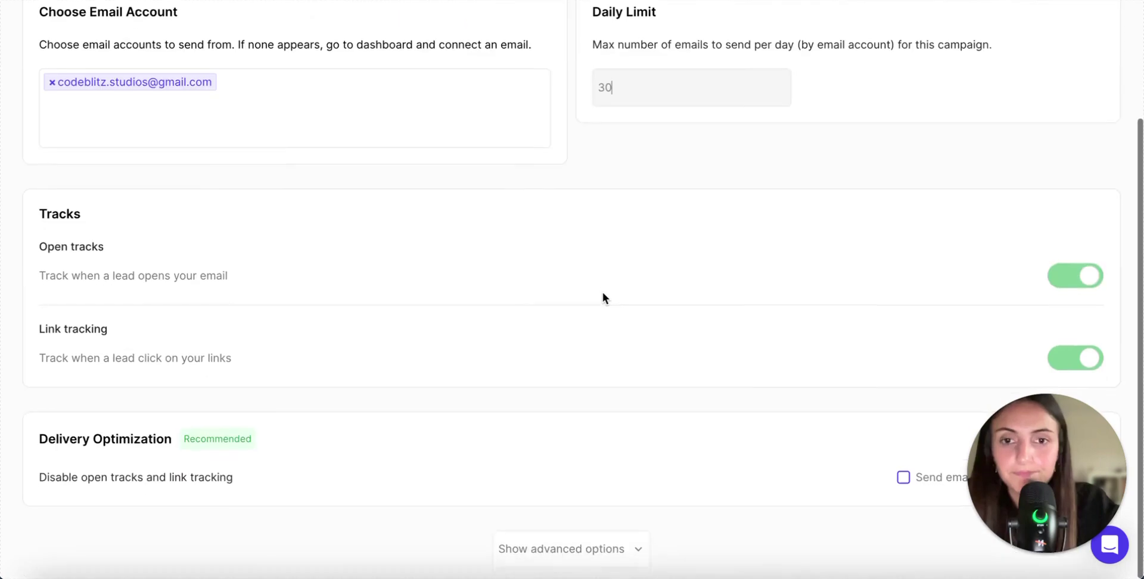
scroll(477, 238, down, 7)
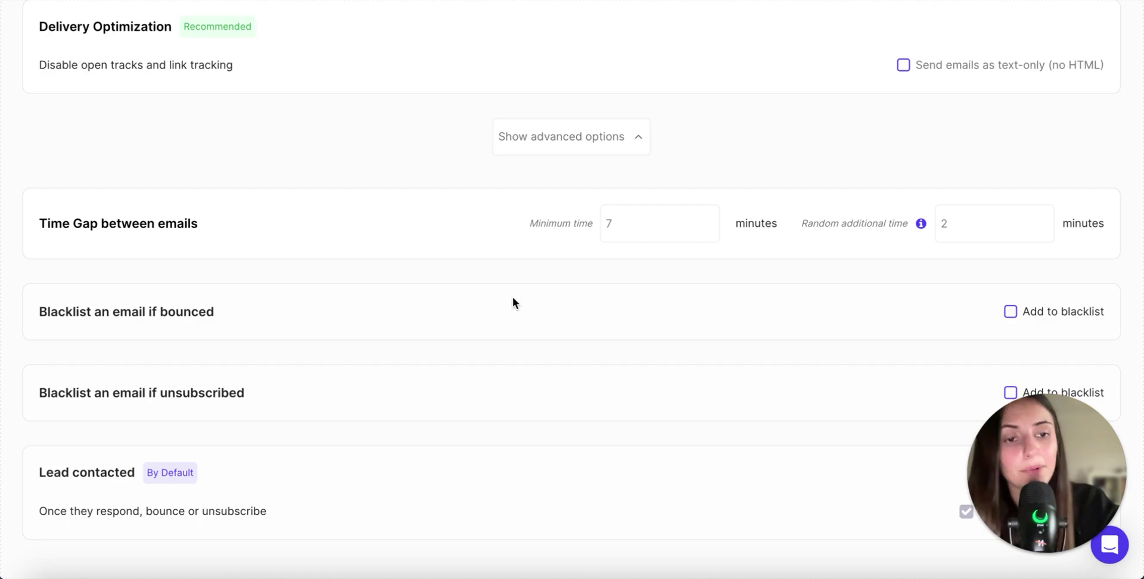
scroll(512, 303, up, 15)
scroll(678, 383, down, 15)
scroll(679, 384, up, 5)
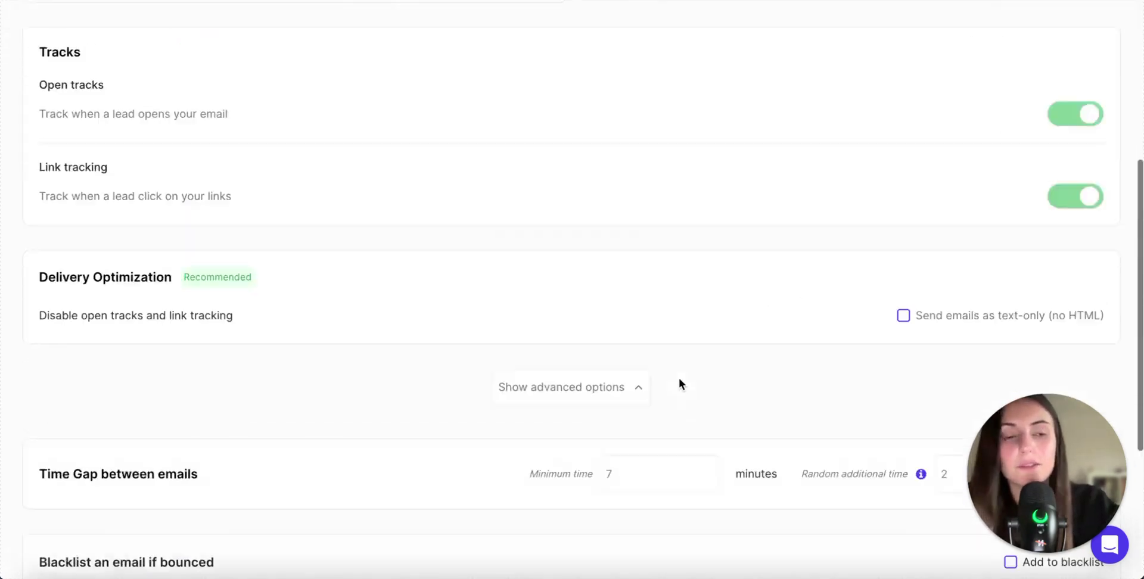
scroll(679, 384, up, 5)
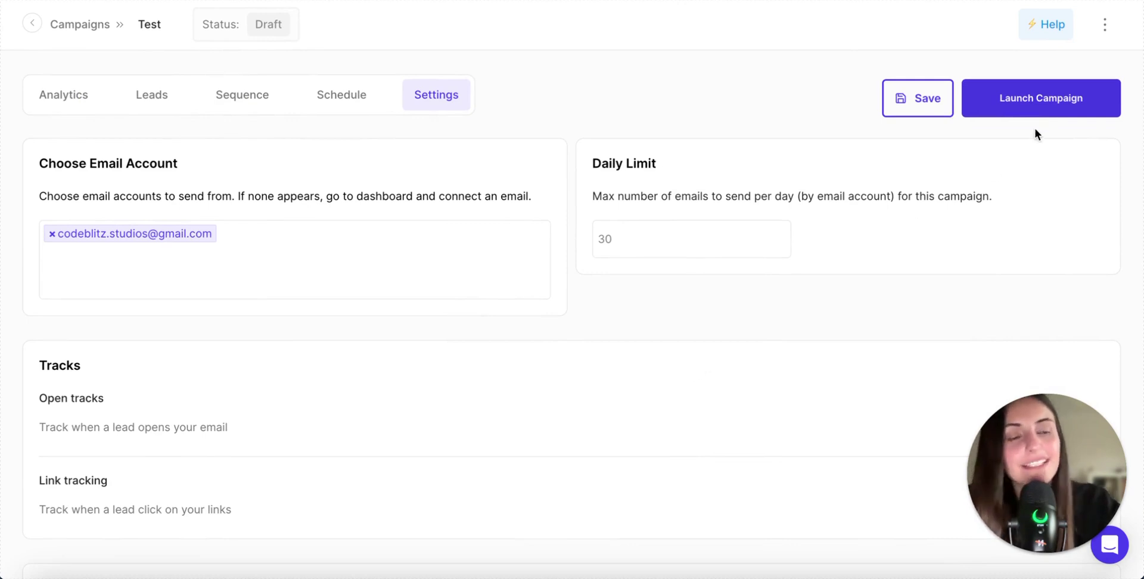
- Launch the Test campaign, pause it, then resume it so it shows Active
click(1049, 98)
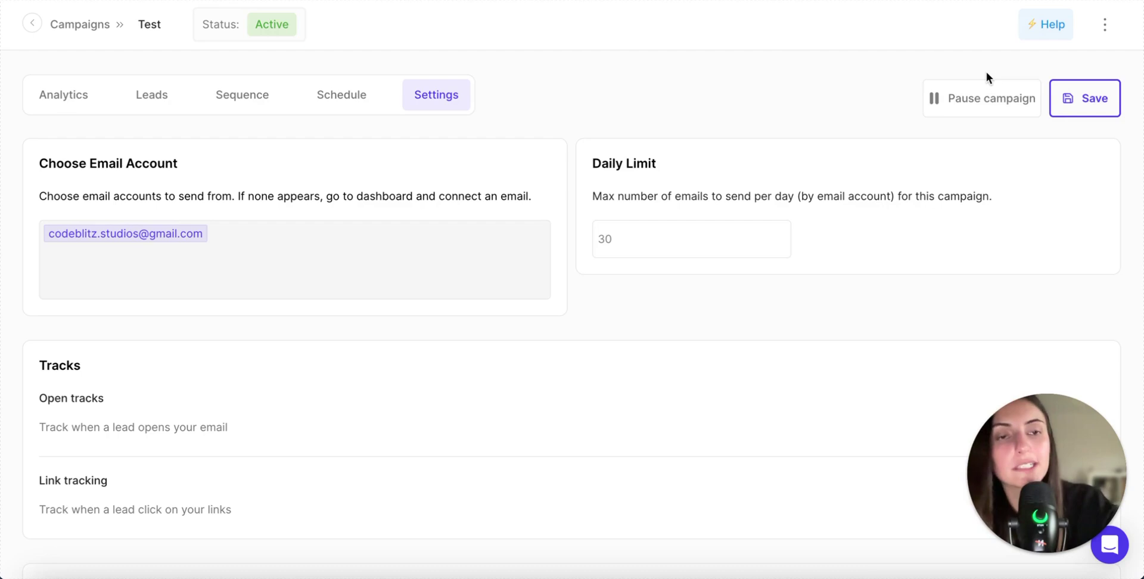
click(967, 102)
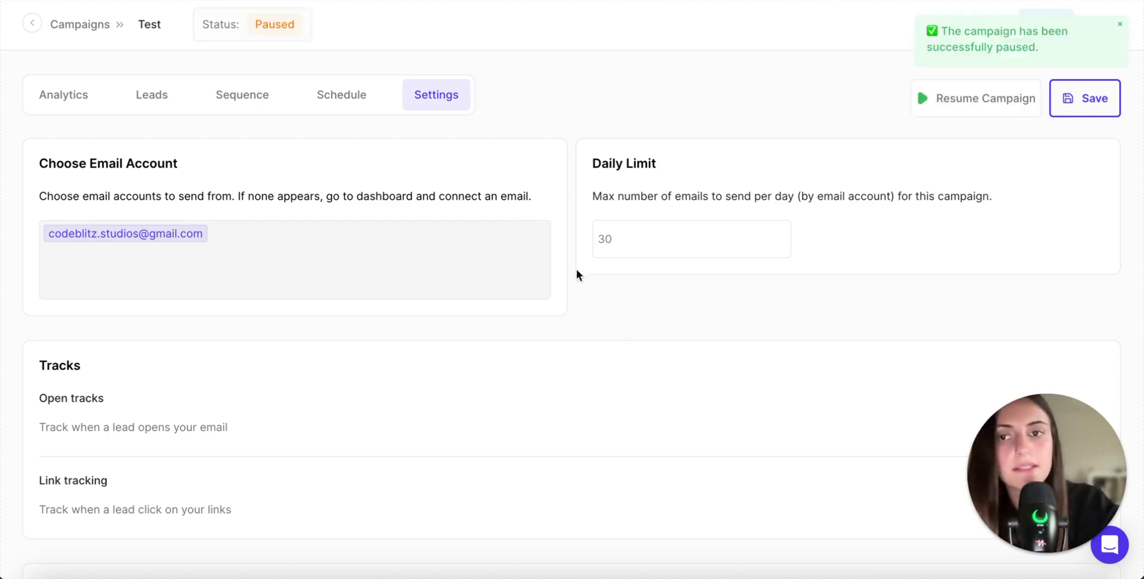
scroll(541, 322, down, 5)
scroll(541, 321, up, 3)
scroll(541, 321, up, 2)
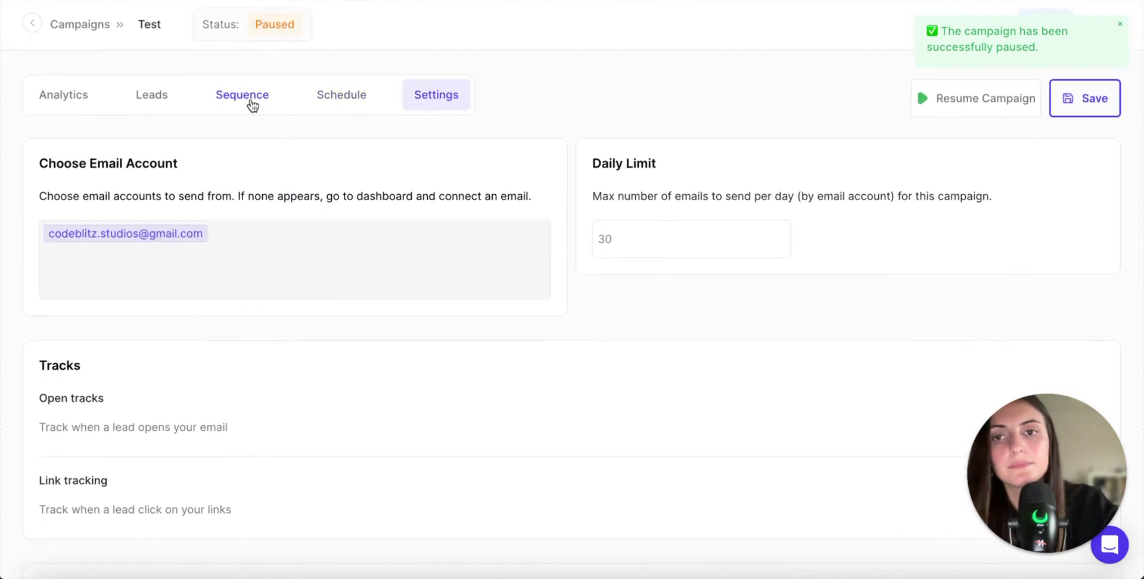
click(951, 99)
click(1105, 24)
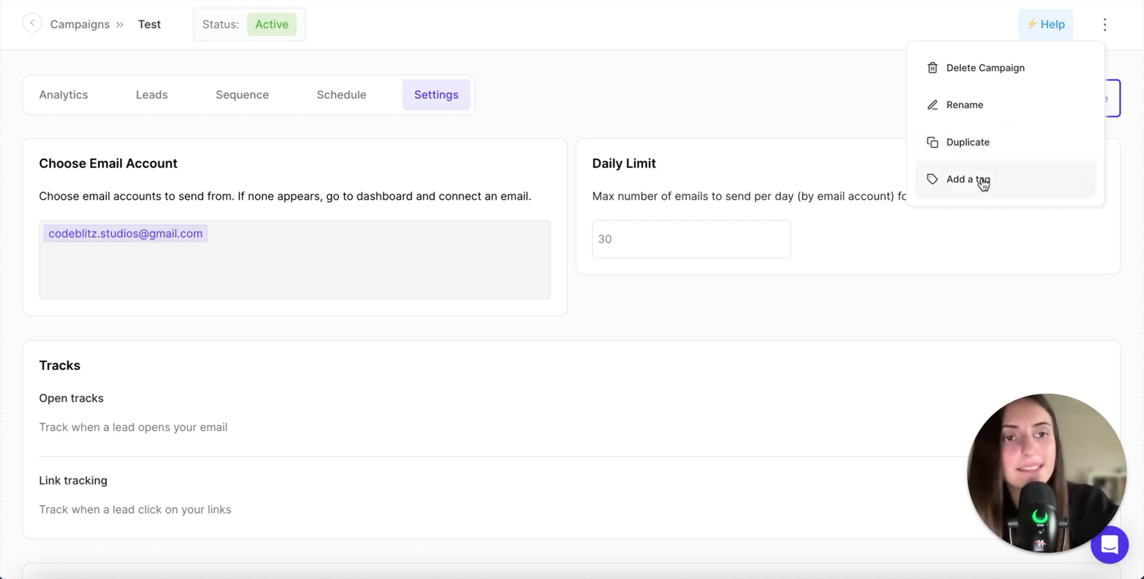
- Return to Campaigns, where Test is Active with 99 leads, then view the empty Unibox
click(874, 88)
click(32, 27)
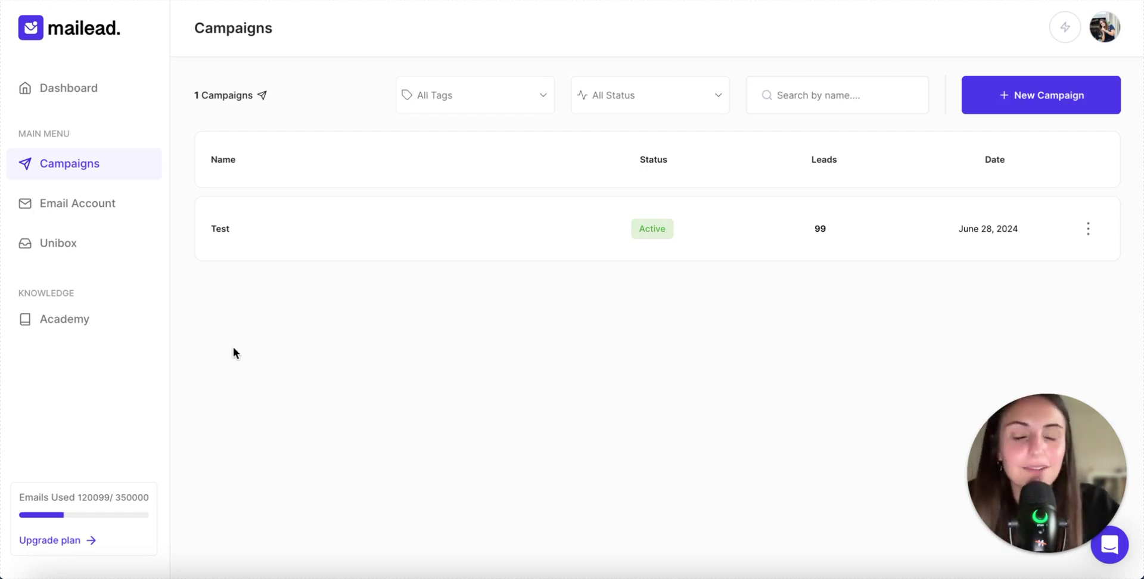
click(70, 249)
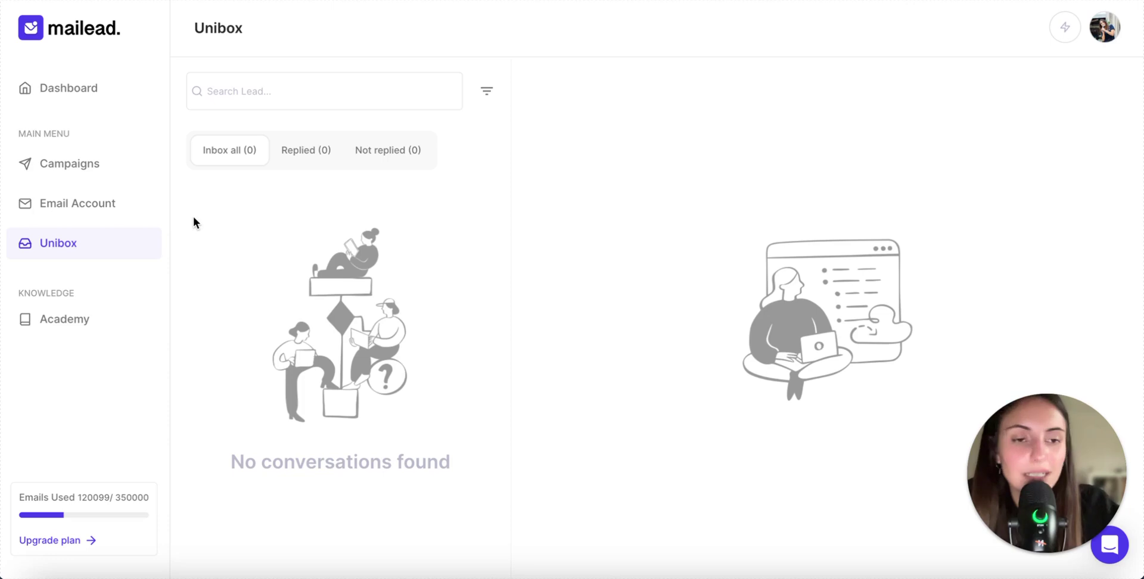
click(67, 88)
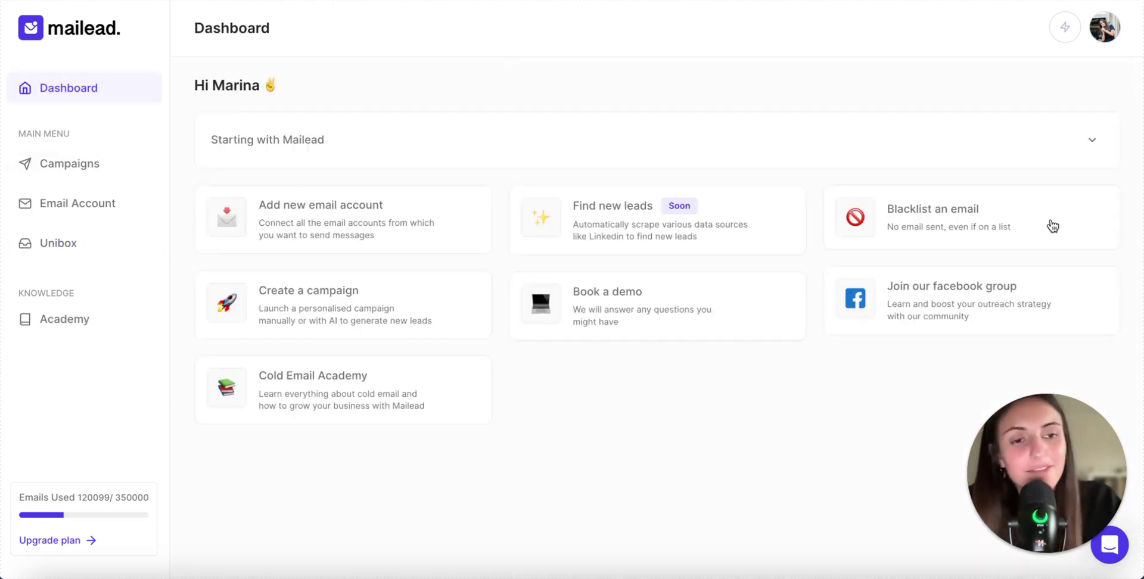